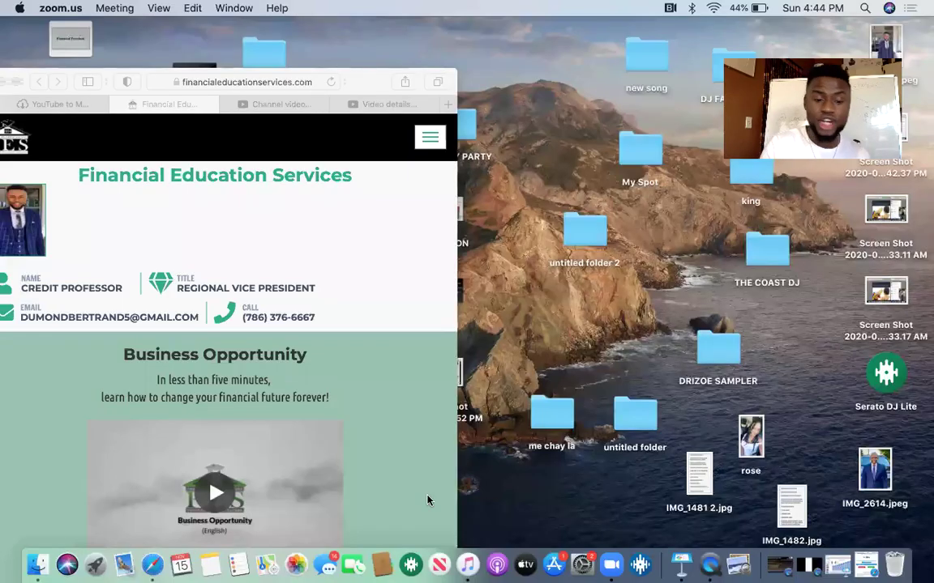
# - Bring Safari to the front and make the FES Business Opportunity page full screen
pyautogui.click(153, 568)
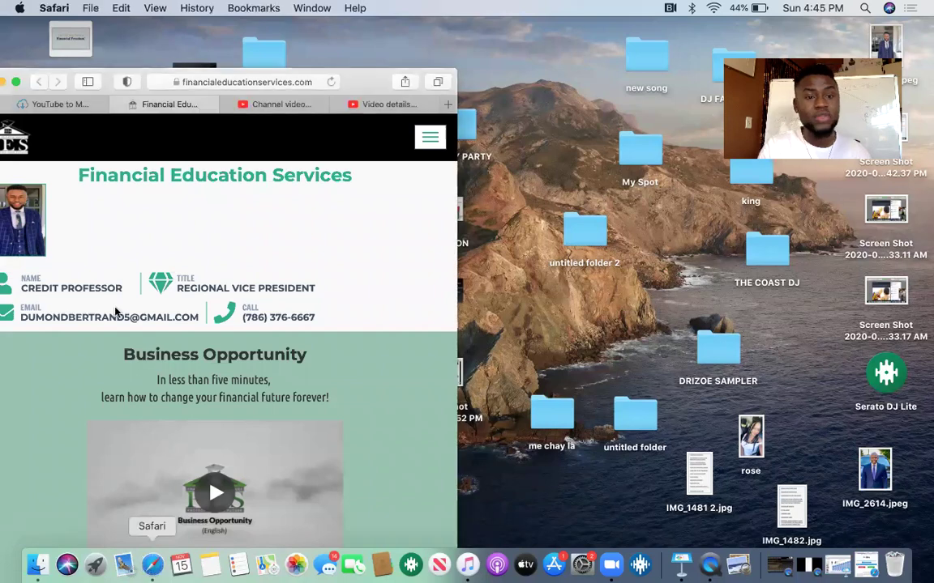
pyautogui.click(16, 83)
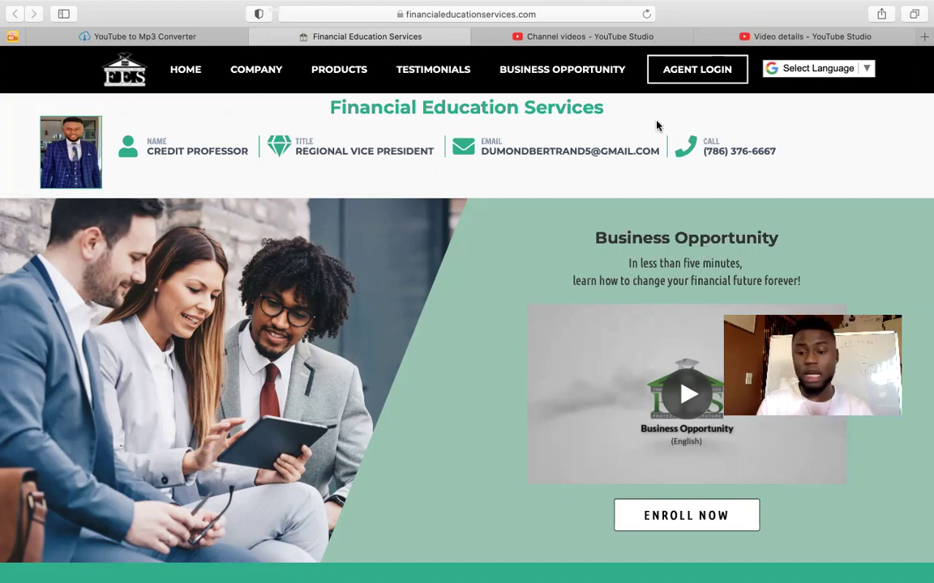
# - Open the Independent Agent Agreement enrollment form from the Business Opportunity page
pyautogui.click(608, 80)
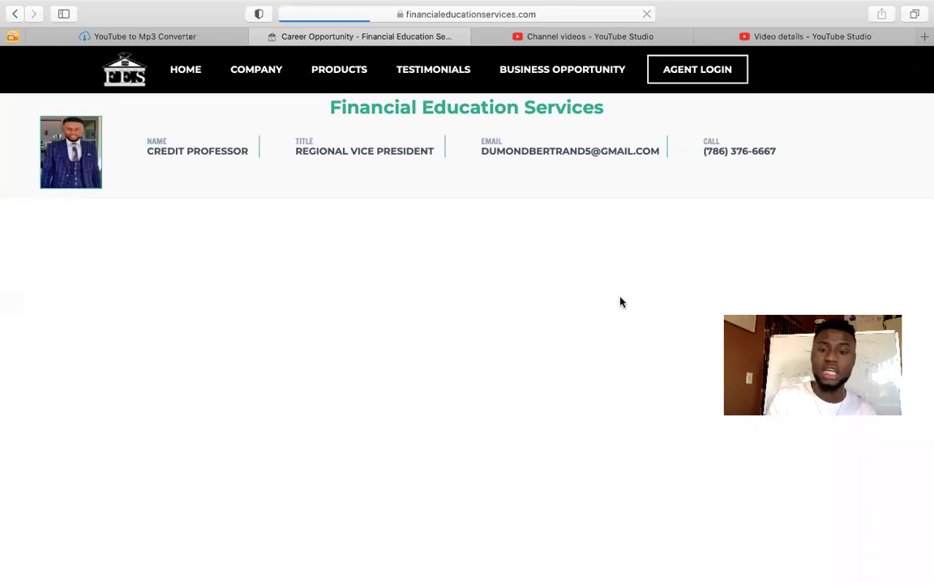
pyautogui.click(527, 235)
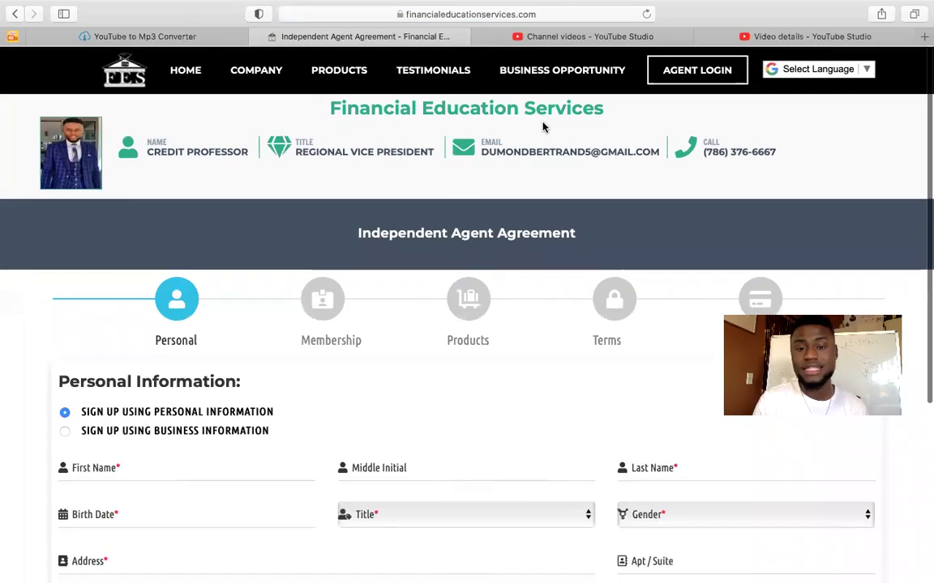
pyautogui.click(534, 73)
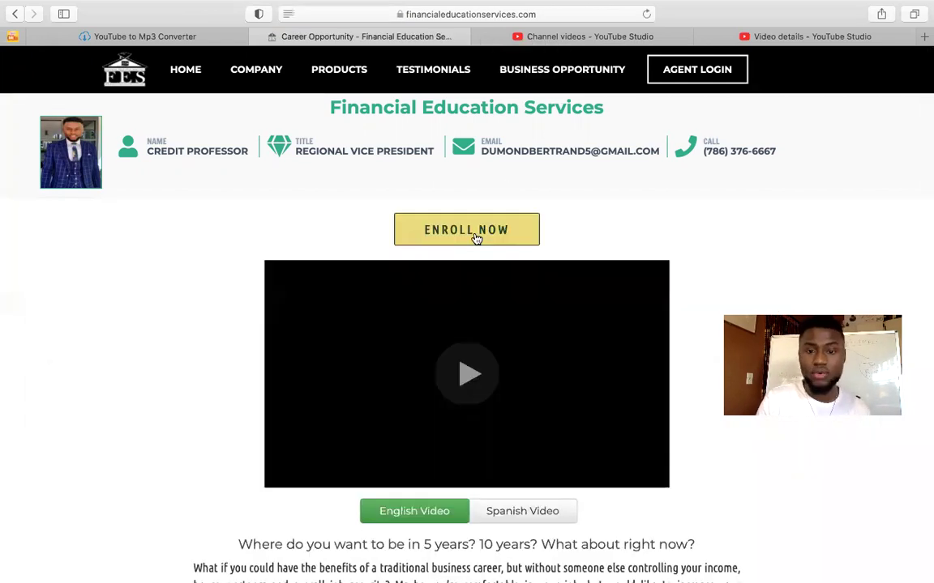
pyautogui.click(477, 235)
# - Copy the agreement page's web address from the address bar
pyautogui.click(532, 14)
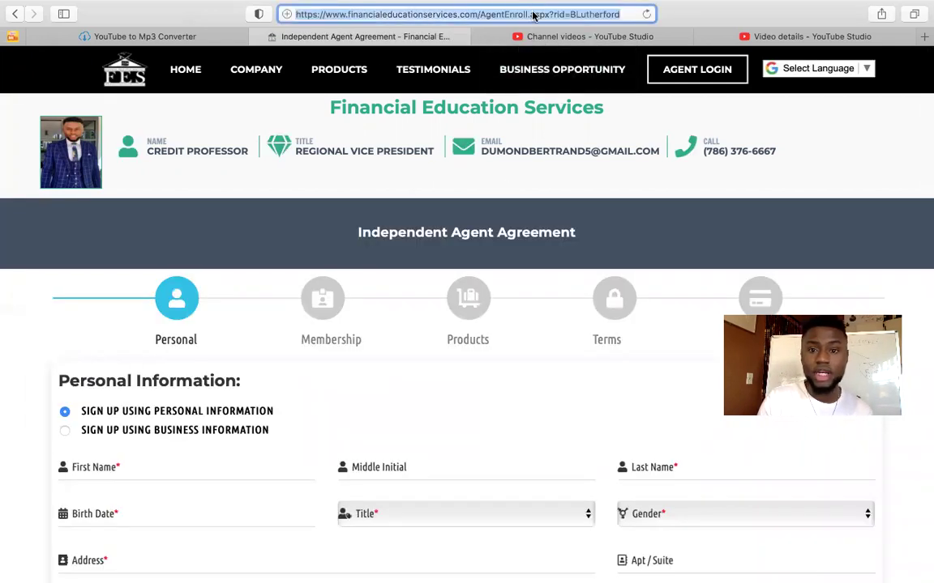
pyautogui.rightClick(534, 15)
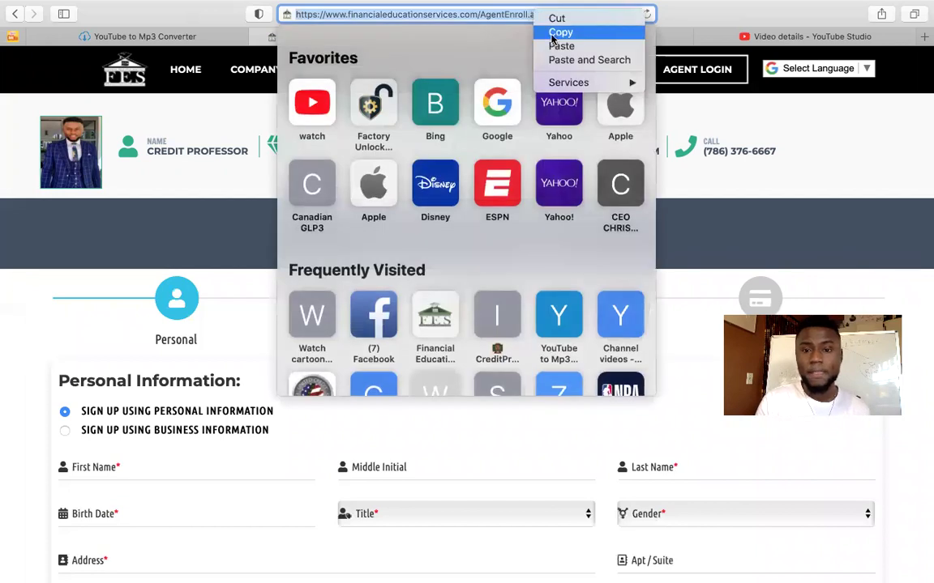
pyautogui.click(553, 34)
pyautogui.click(833, 170)
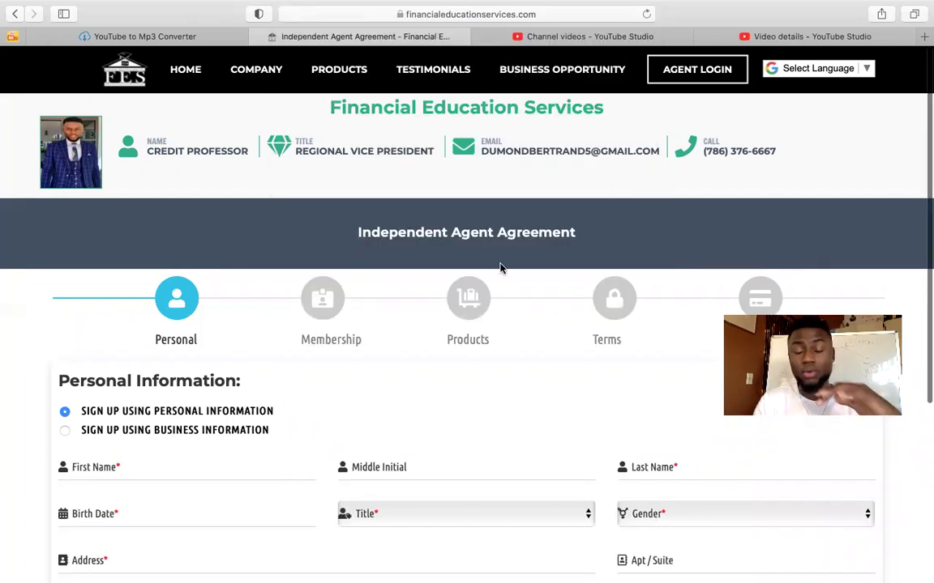
pyautogui.scroll(-5, 500, 269)
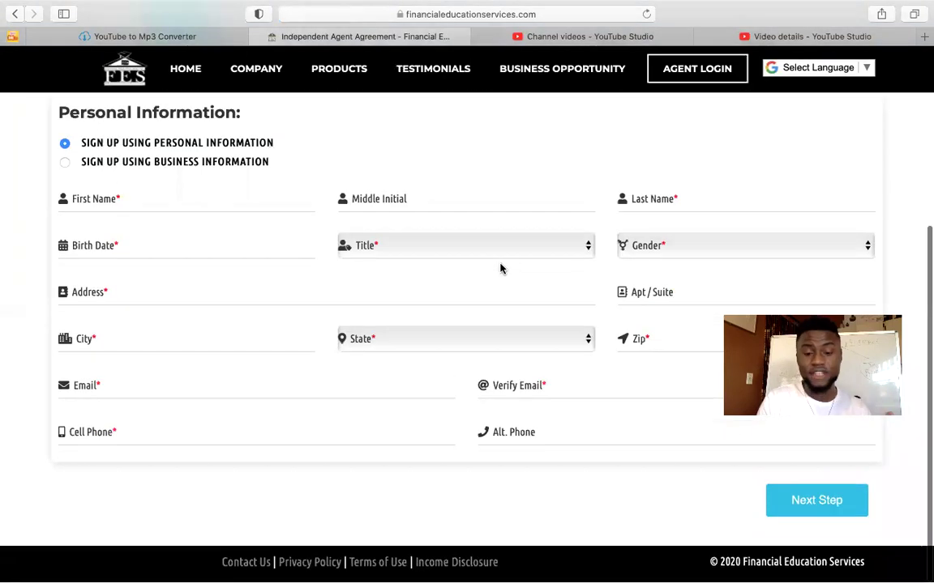
pyautogui.scroll(5, 602, 456)
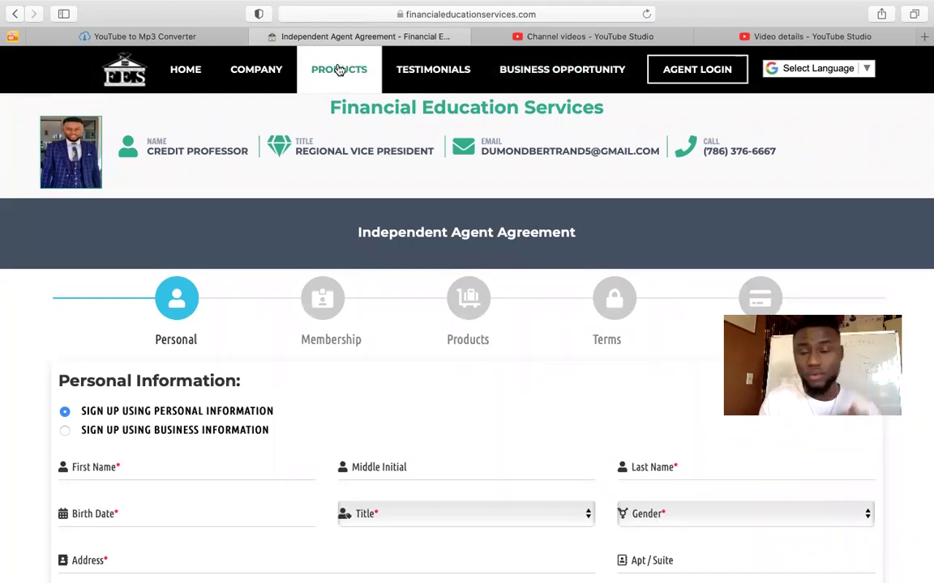
# - Go to the Products page and open the Secure Card enrollment page
pyautogui.click(338, 70)
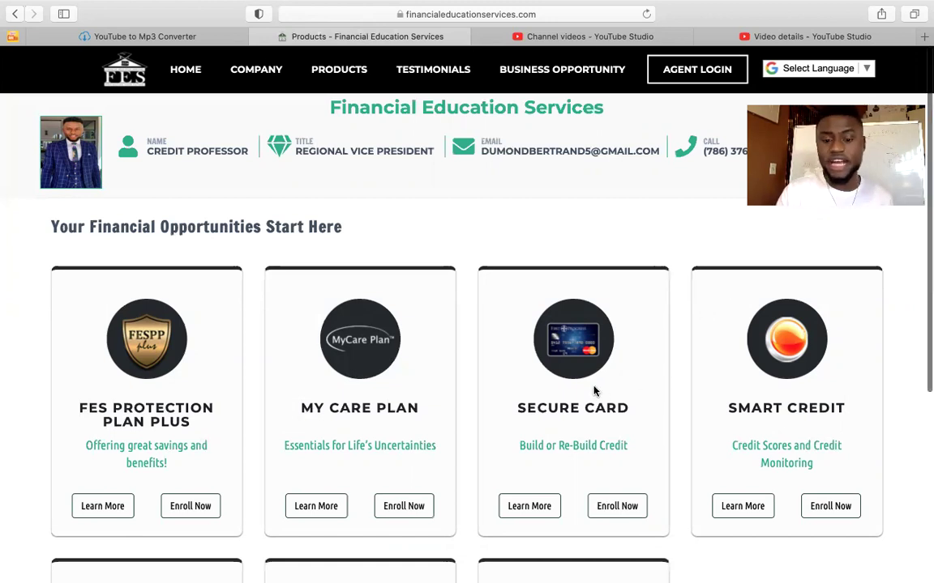
pyautogui.scroll(-4, 594, 392)
pyautogui.scroll(4, 594, 223)
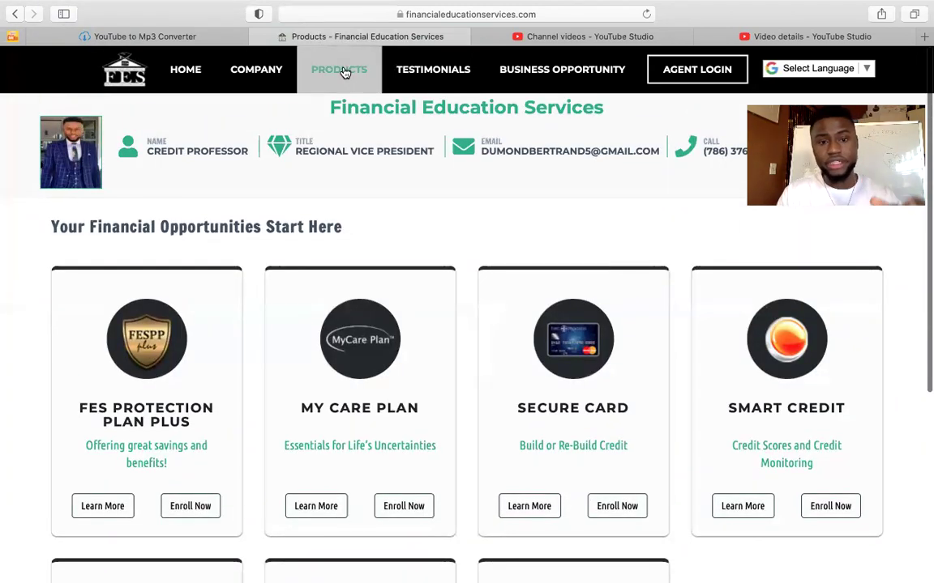
pyautogui.click(340, 70)
pyautogui.scroll(-3, 583, 341)
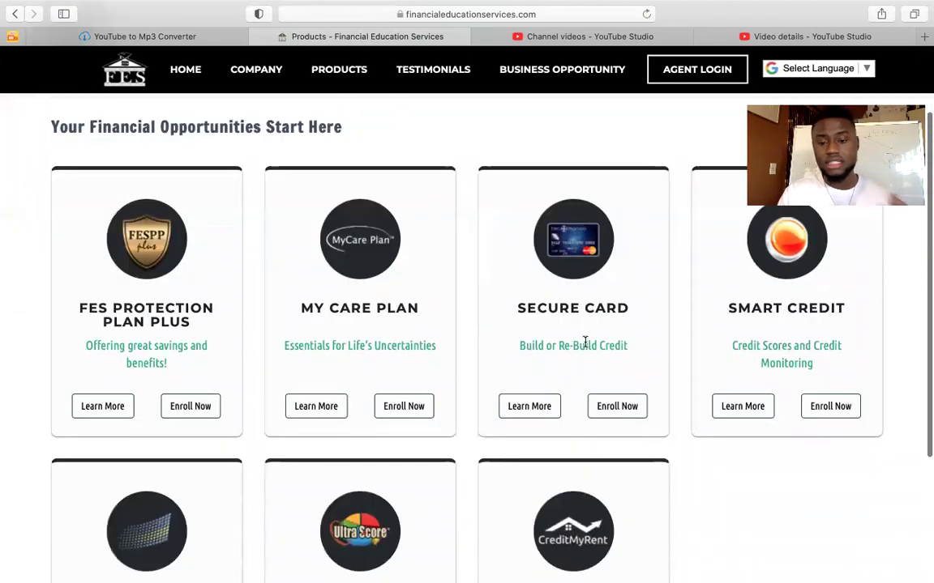
pyautogui.click(619, 406)
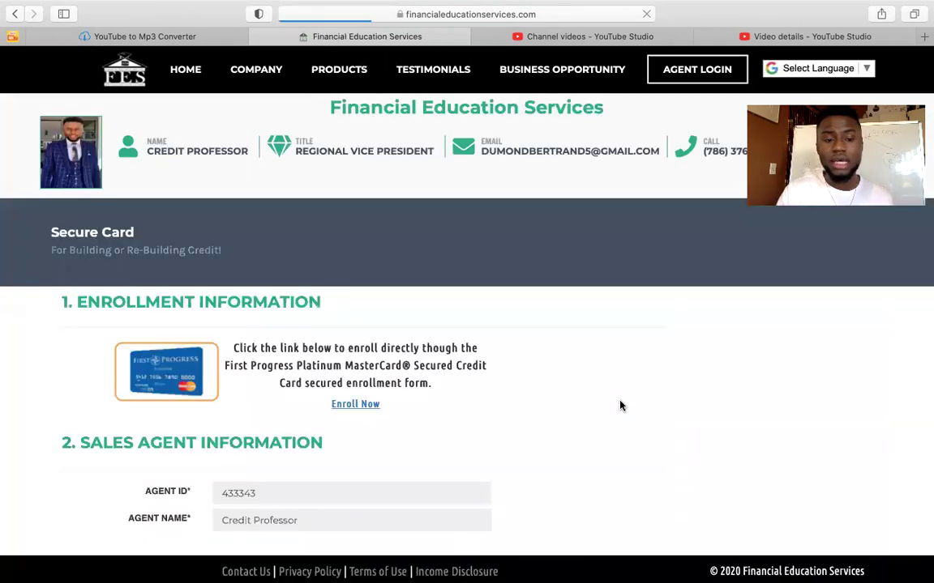
# - Open the First Progress Secure Card application, close its tab, and return to Products
pyautogui.scroll(-2, 621, 406)
pyautogui.click(371, 358)
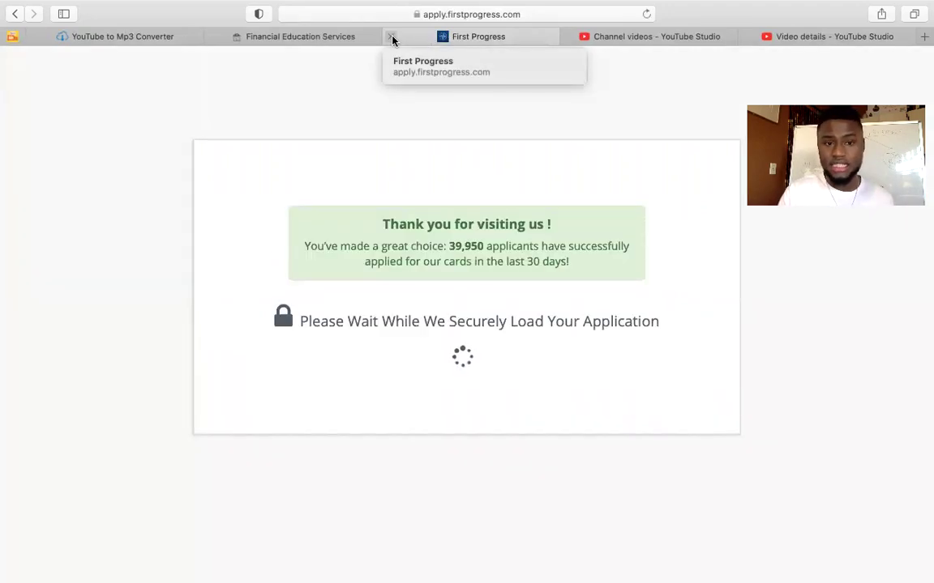
pyautogui.click(390, 38)
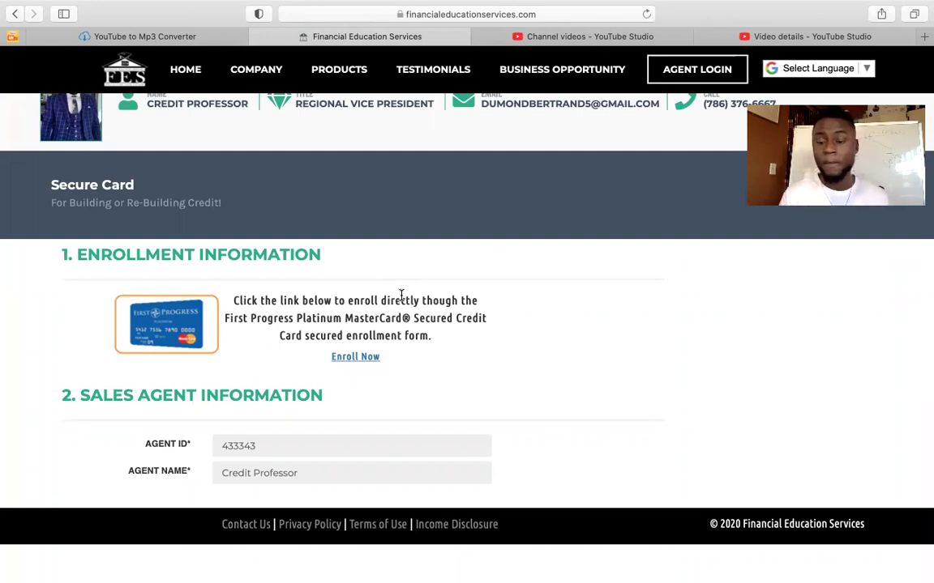
pyautogui.click(342, 74)
pyautogui.scroll(-2, 490, 334)
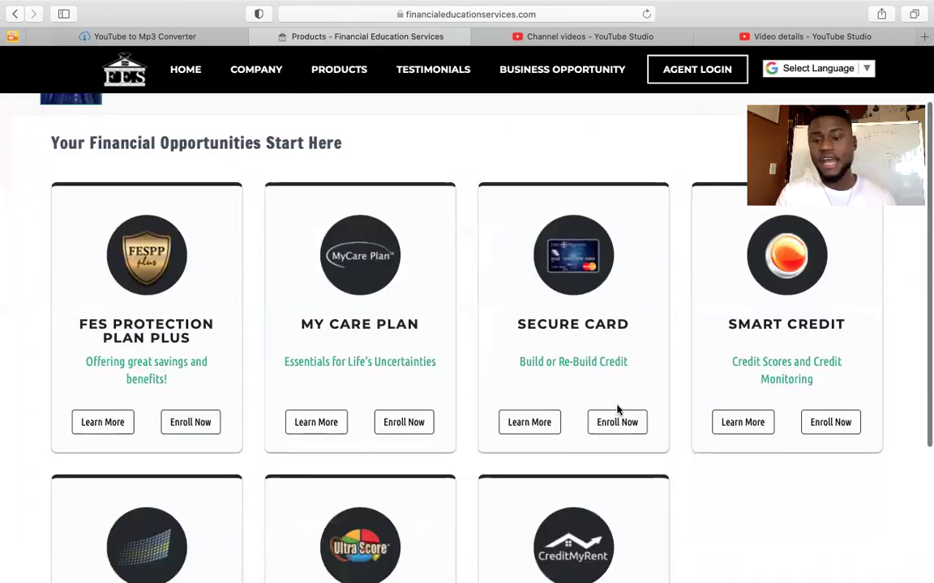
# - Scroll down Products and open the Rent Reporting (Credit My Rent) enrollment page
pyautogui.scroll(-3, 617, 411)
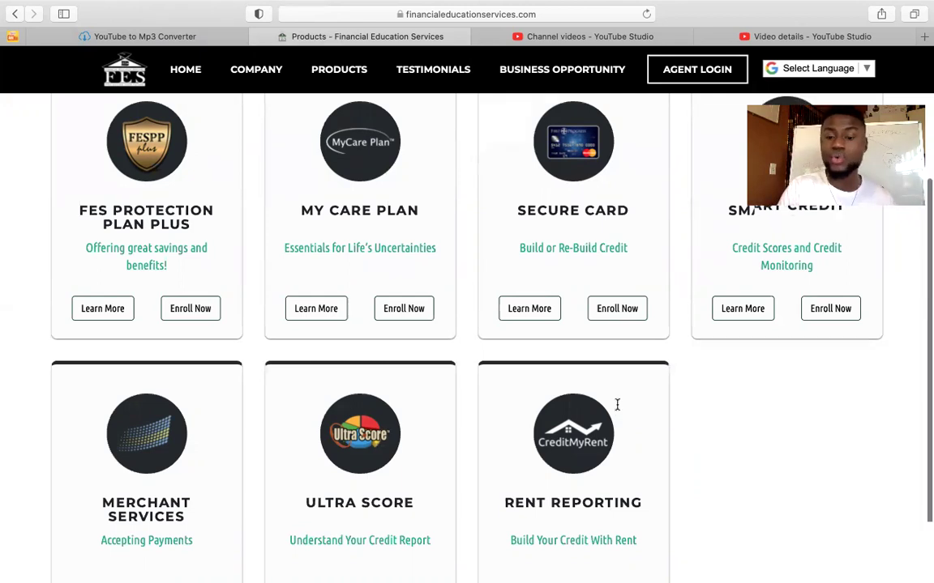
pyautogui.scroll(-3, 616, 410)
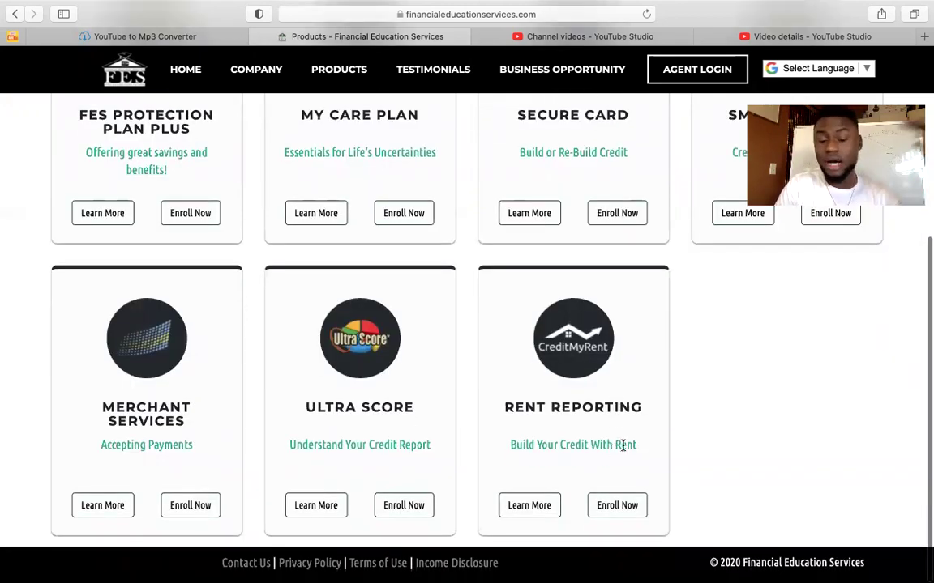
pyautogui.click(625, 504)
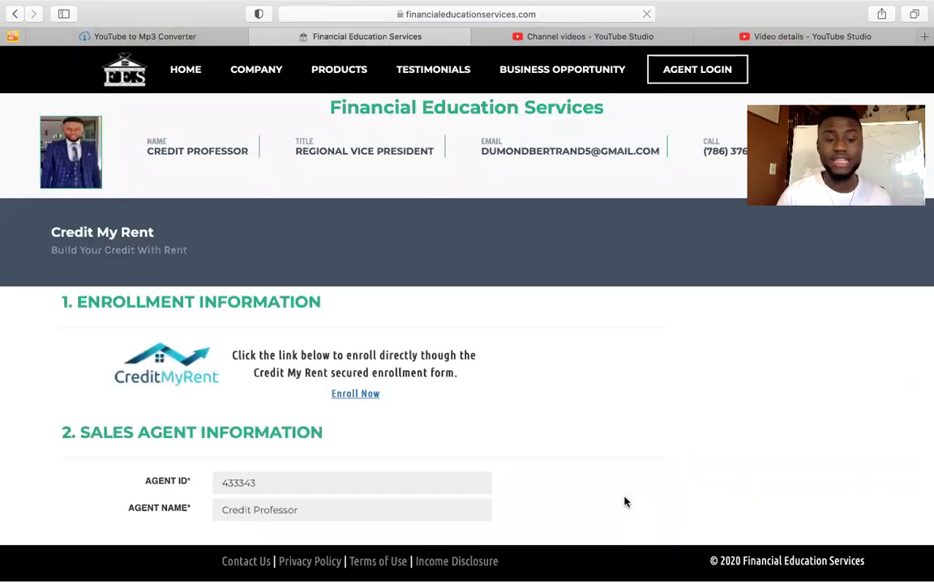
# - Open the Credit My Rent enrollment form and copy its web address
pyautogui.click(353, 395)
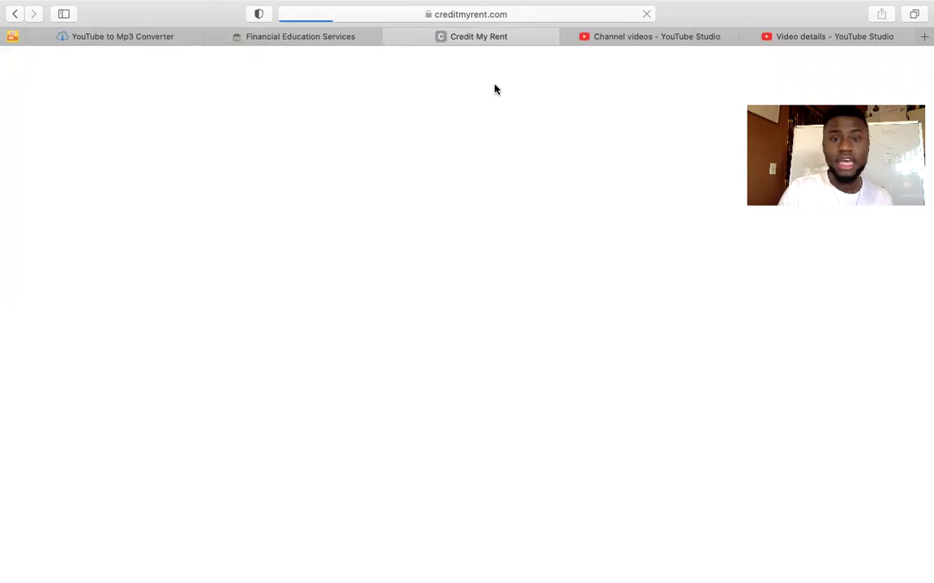
pyautogui.click(513, 14)
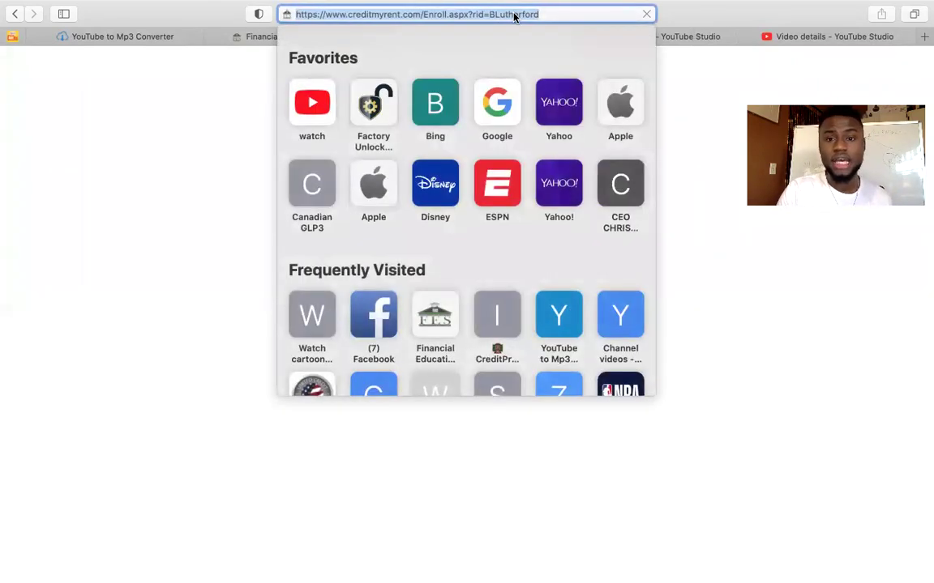
pyautogui.rightClick(518, 14)
pyautogui.click(538, 35)
pyautogui.click(162, 143)
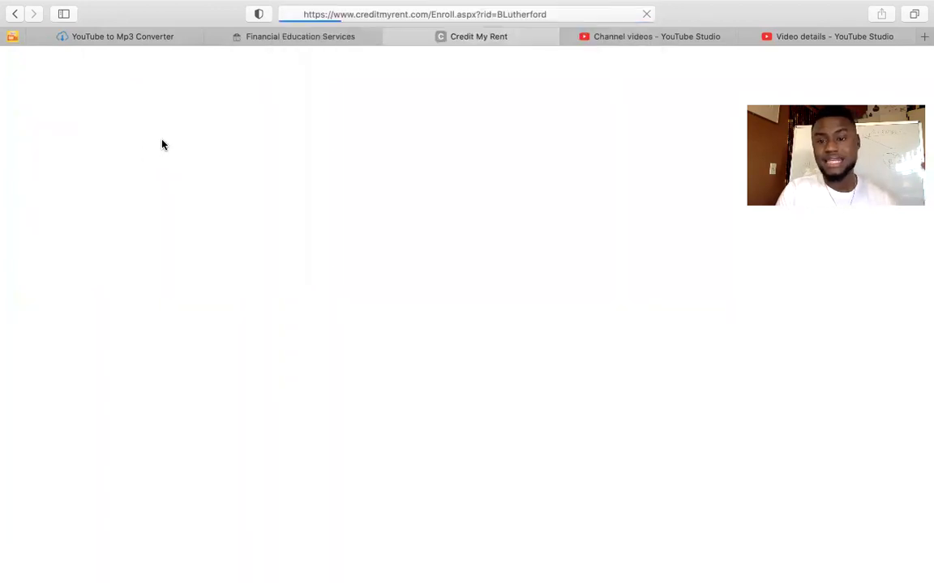
pyautogui.scroll(-2, 144, 171)
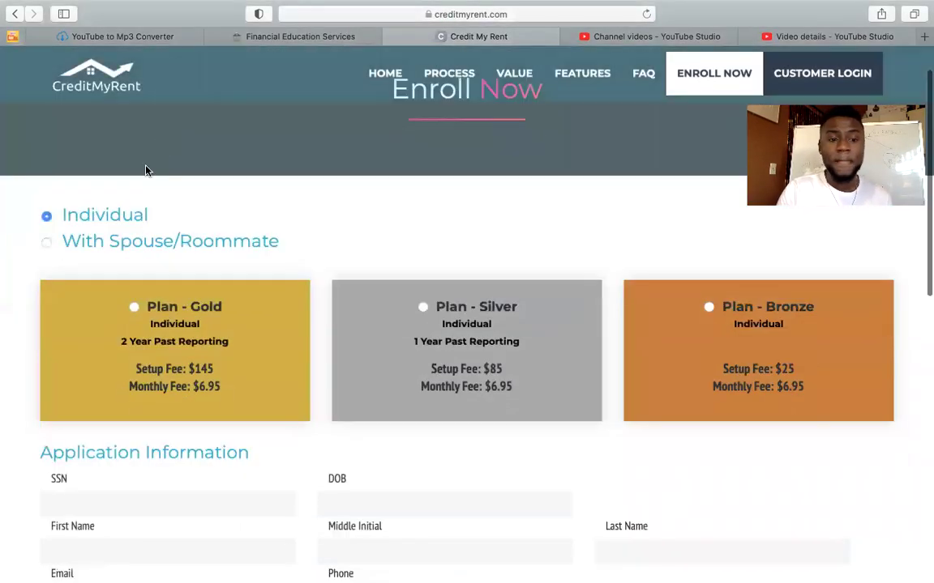
# - Compare the Gold and Silver plans and With Spouse/Roommate pricing, then return to the FES tab
pyautogui.click(133, 306)
pyautogui.click(423, 308)
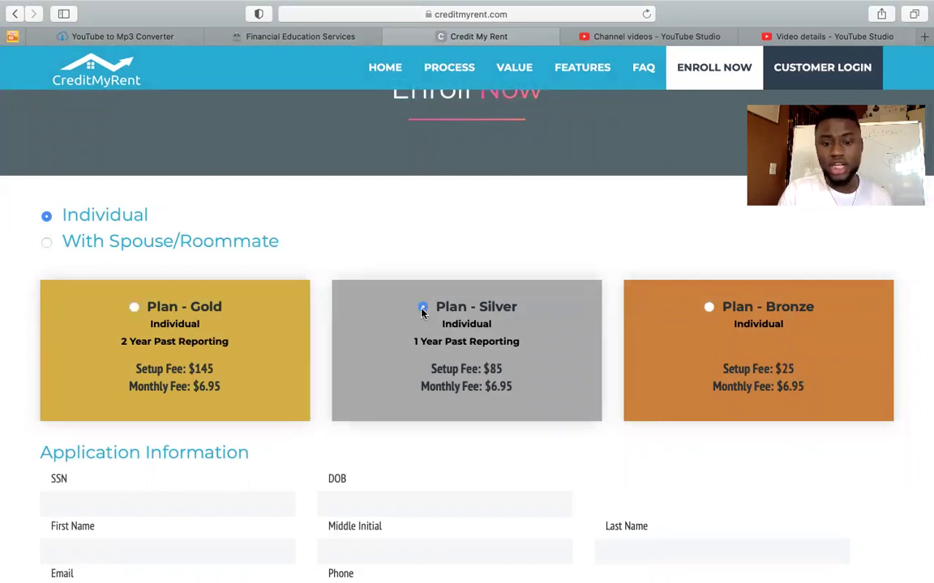
pyautogui.click(47, 243)
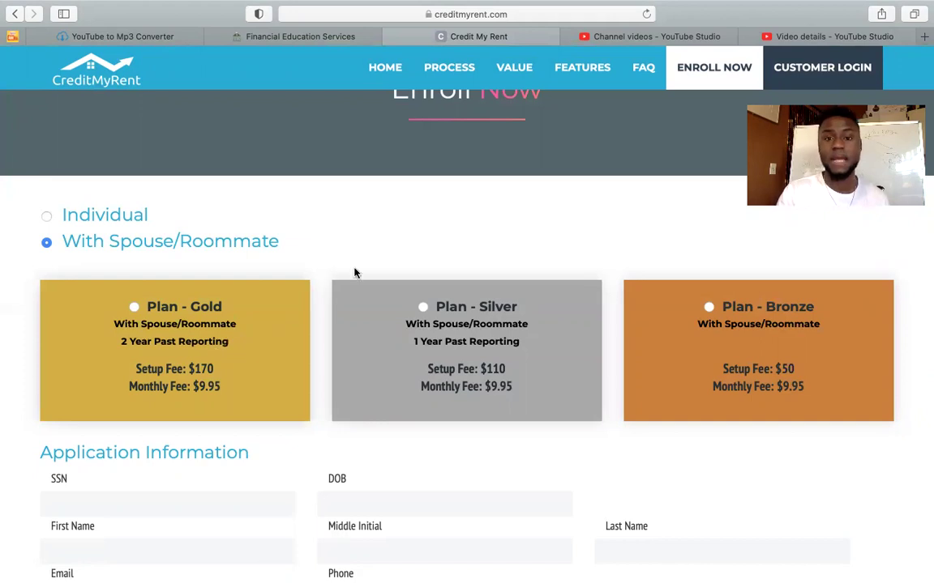
pyautogui.click(332, 35)
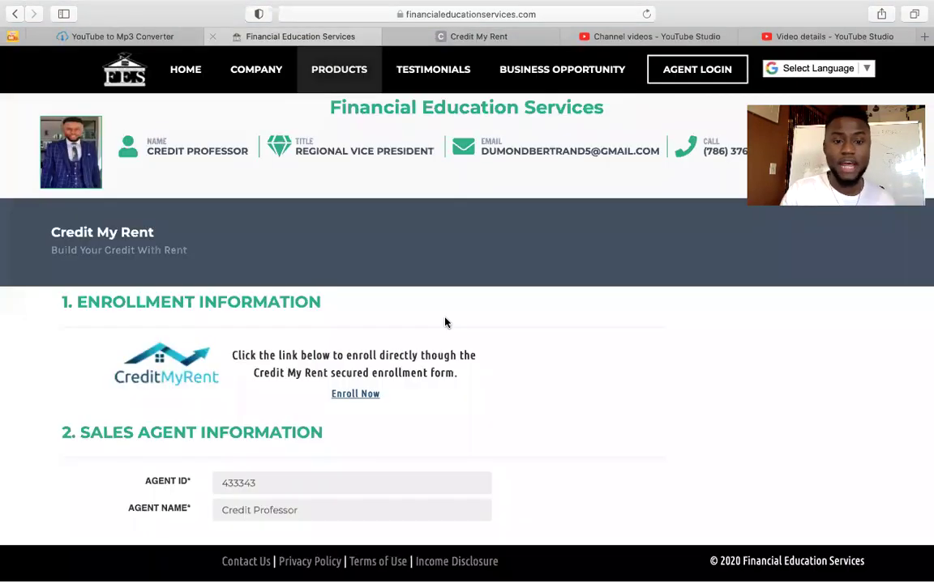
# - Browse Company > Testimonials down to the footer and open the income disclosure statement
pyautogui.click(252, 76)
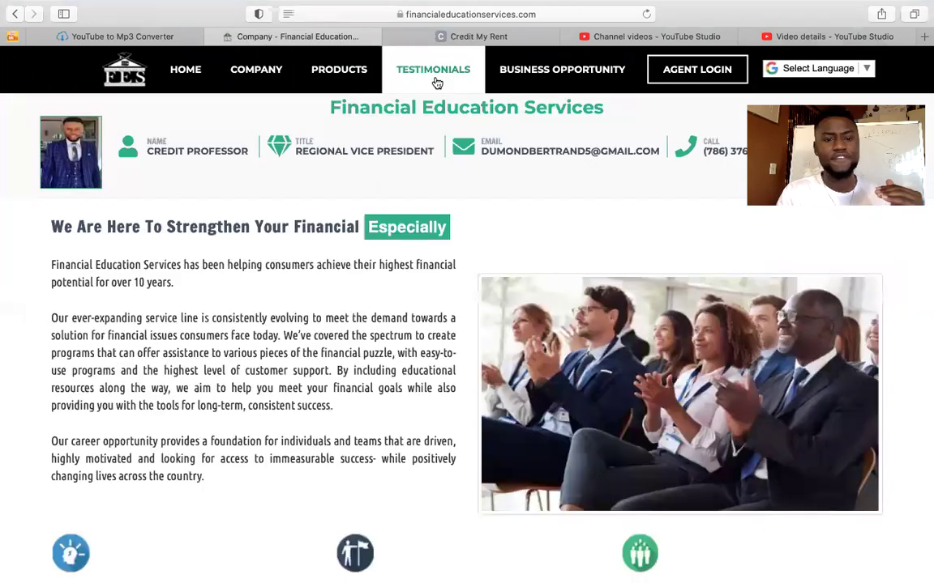
pyautogui.click(437, 80)
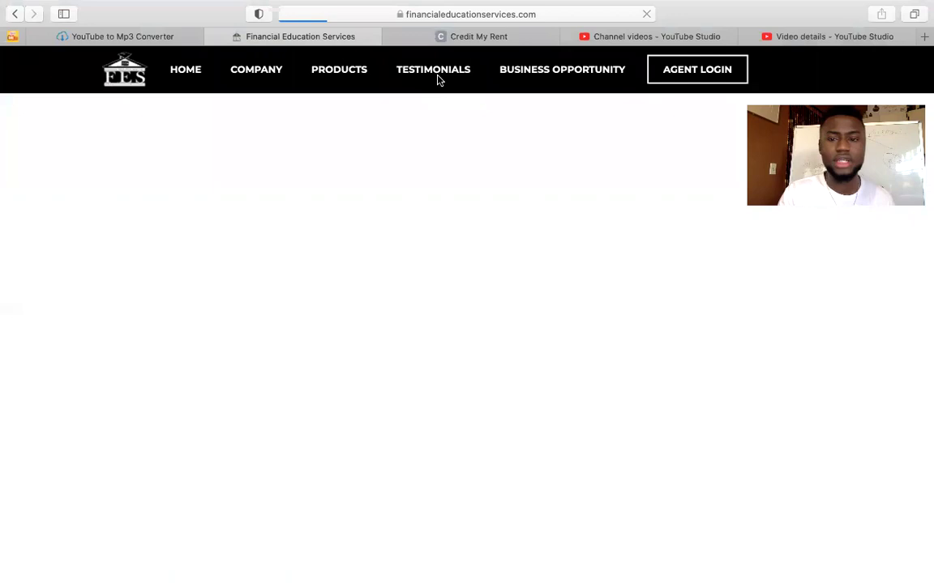
pyautogui.scroll(-1, 535, 243)
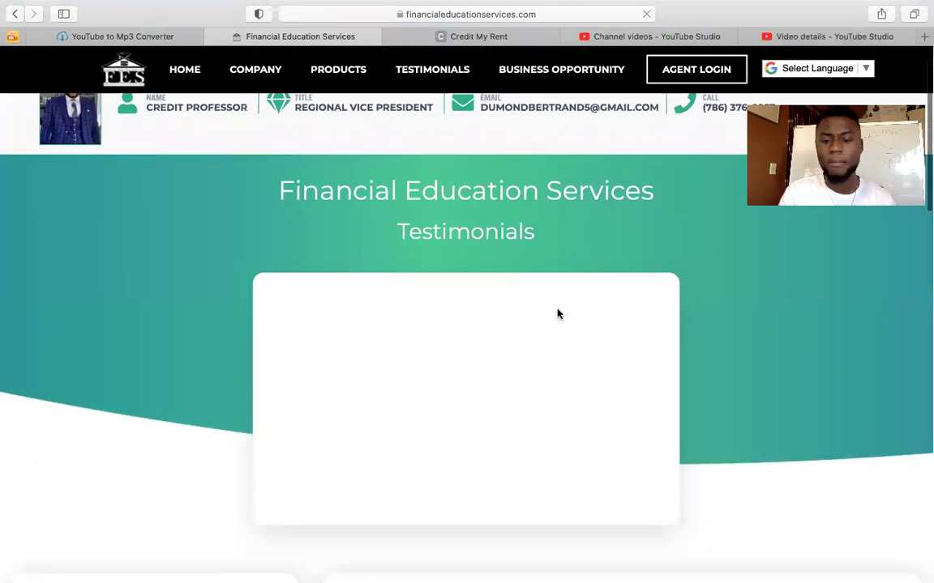
pyautogui.scroll(-15, 557, 314)
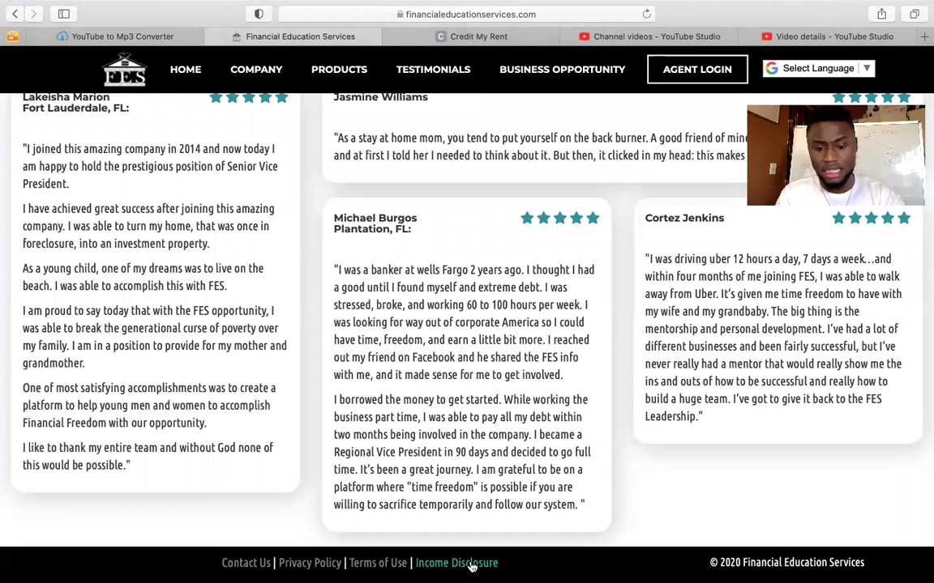
pyautogui.click(472, 565)
# - Scroll through the 2019 income disclosure table of agent ranks and average incomes
pyautogui.scroll(-3, 472, 561)
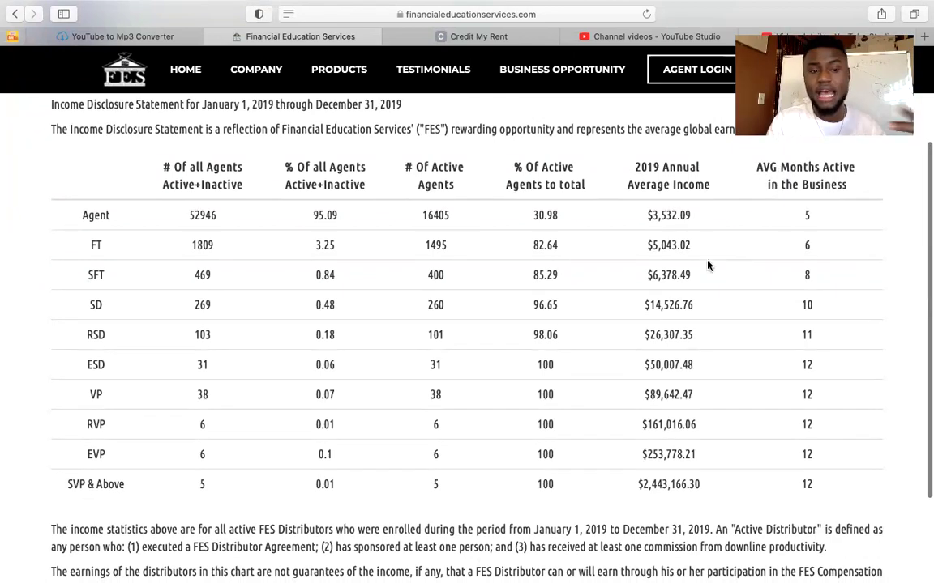
pyautogui.scroll(-1, 649, 251)
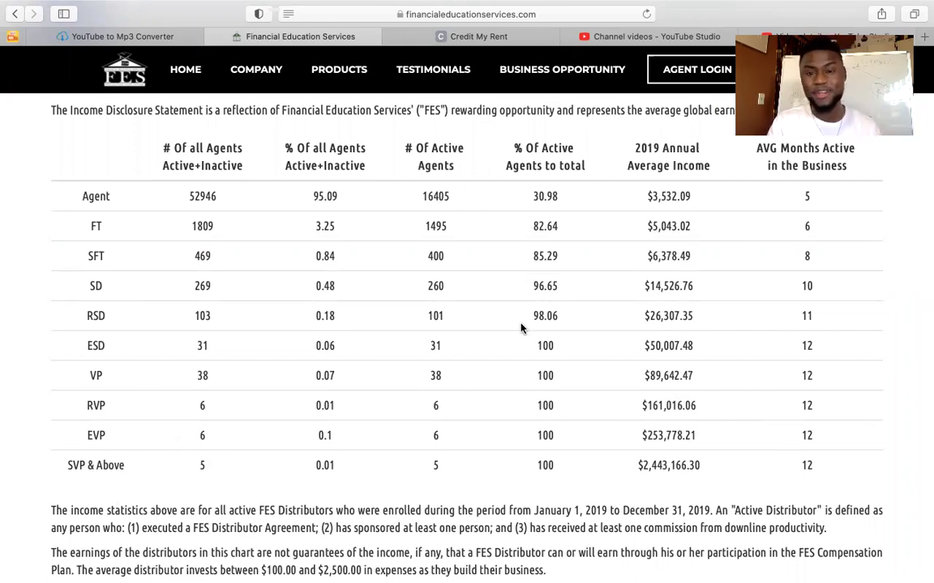
pyautogui.scroll(3, 525, 333)
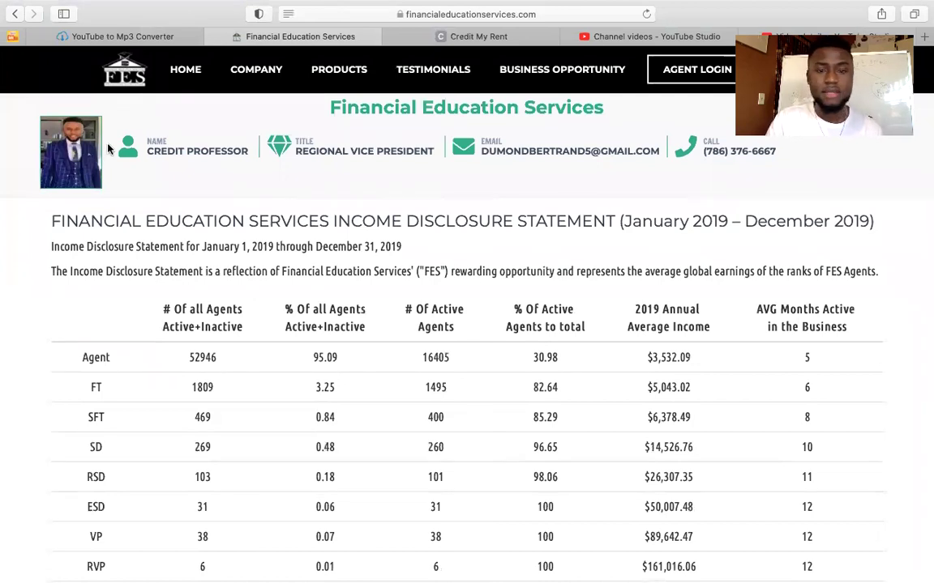
# - Open the Agent Login page and enter the agent's username
pyautogui.click(694, 69)
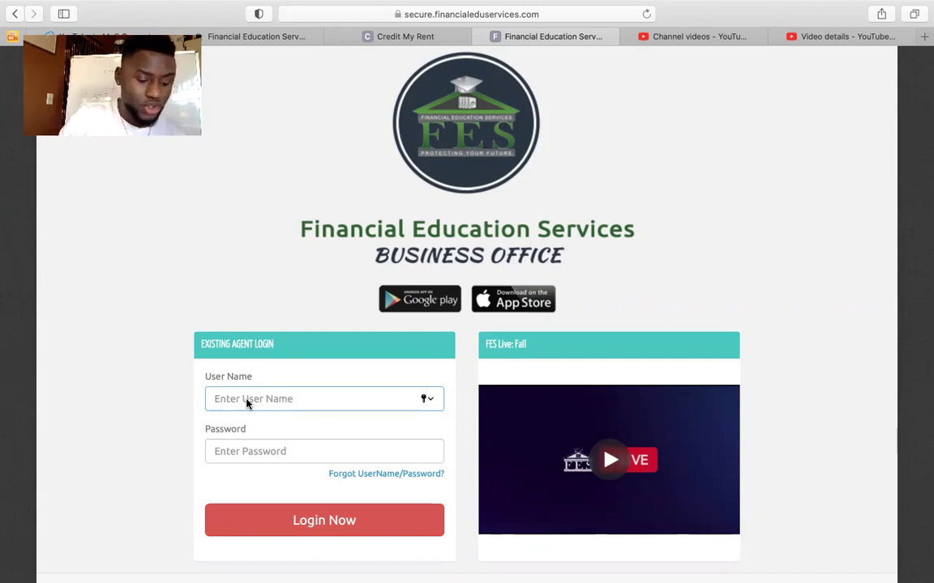
pyautogui.write('M')
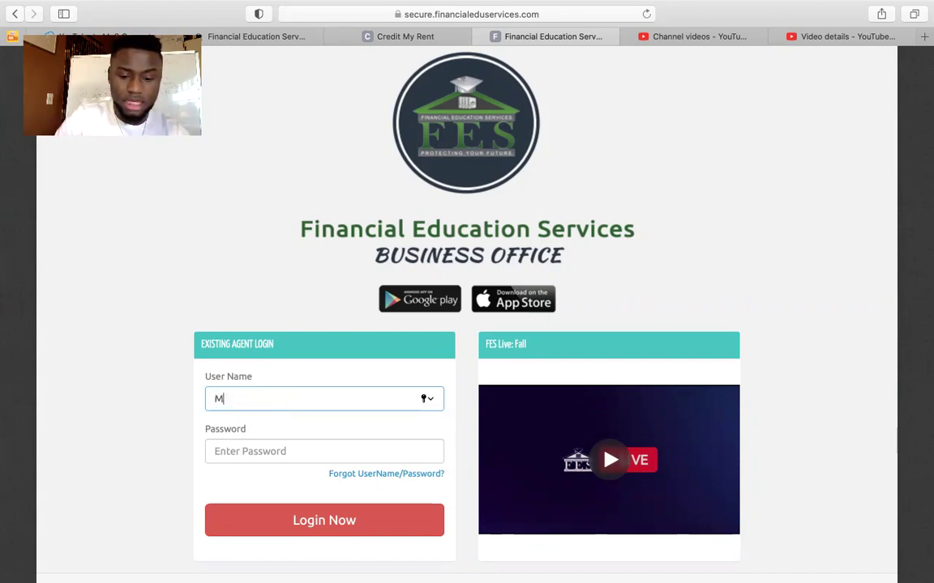
pyautogui.write('yfes')
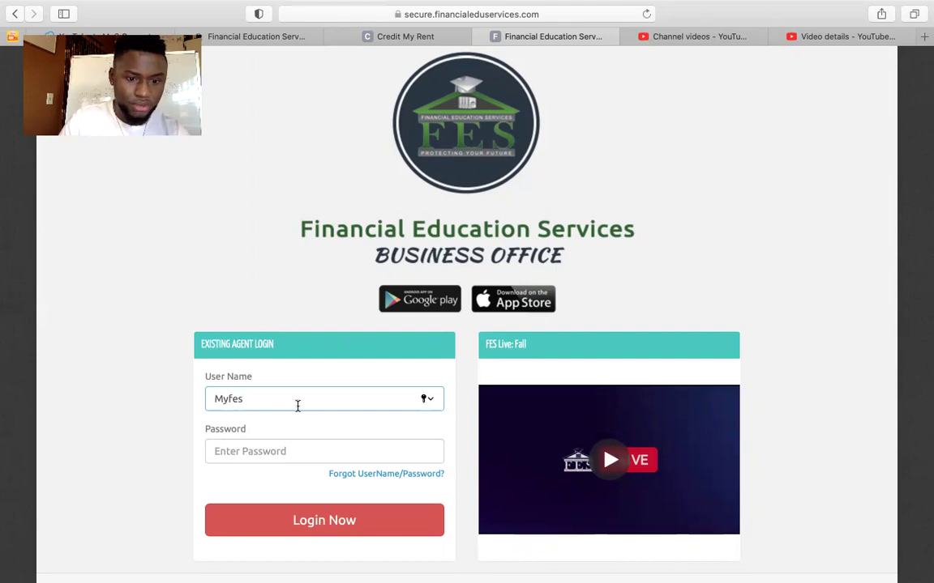
pyautogui.press('BackSpace')
pyautogui.press('BackSpace')
pyautogui.press('BackSpace')
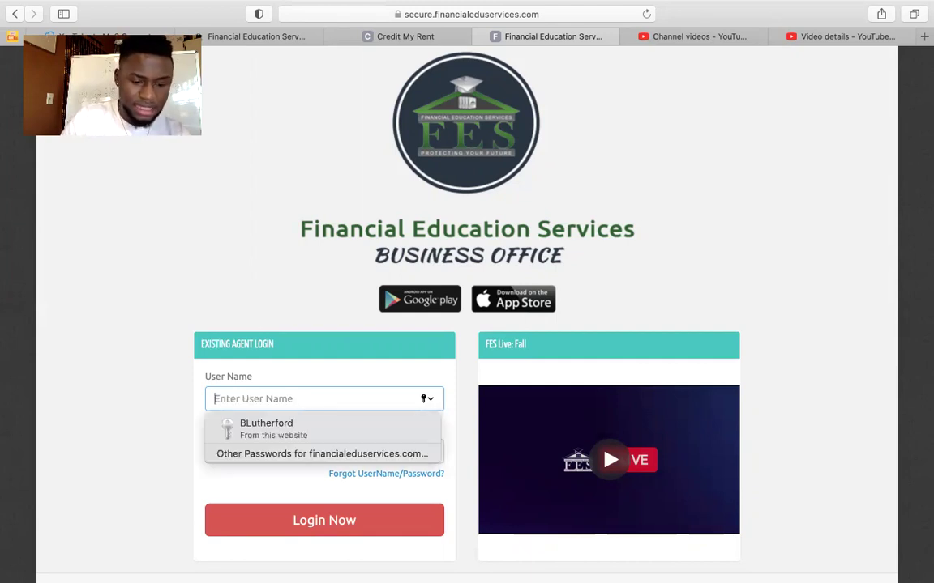
pyautogui.write('Jdoe')
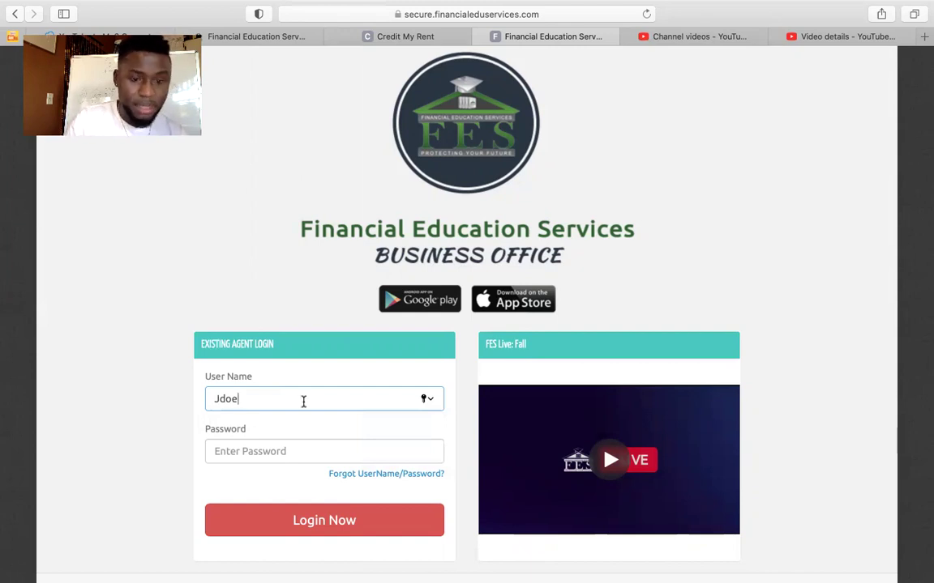
# - Enter the agent's password in the Password field and submit the Business Office login
pyautogui.click(273, 455)
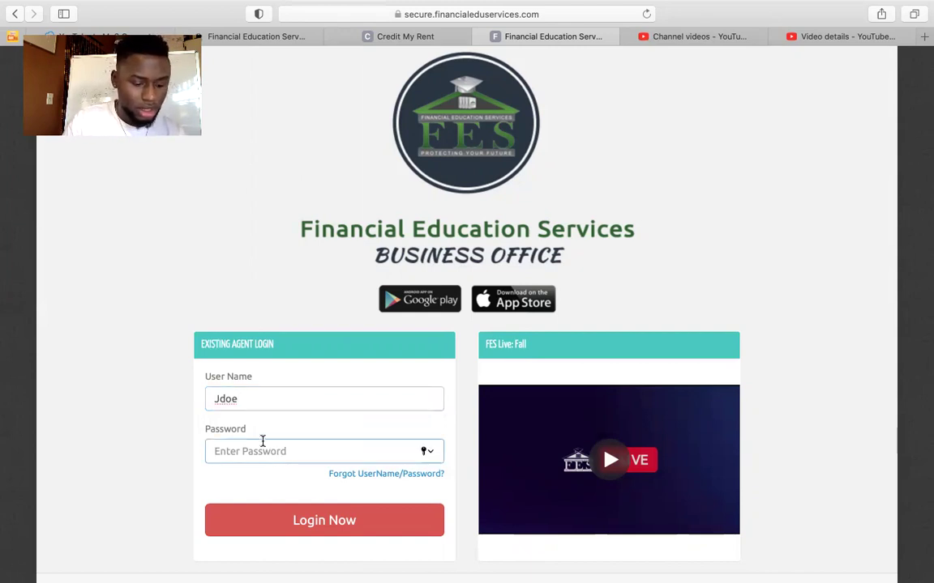
pyautogui.click(225, 400)
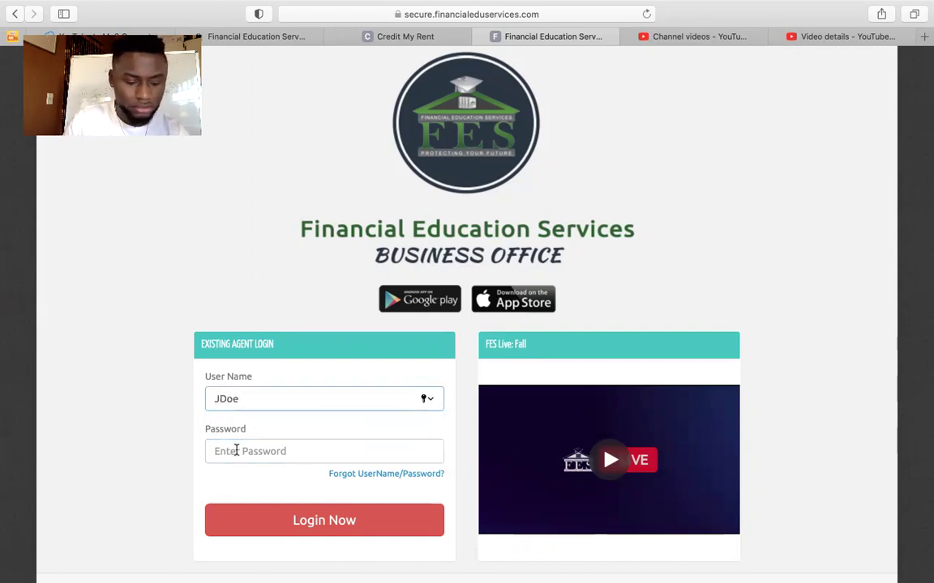
pyautogui.click(236, 451)
pyautogui.write('•')
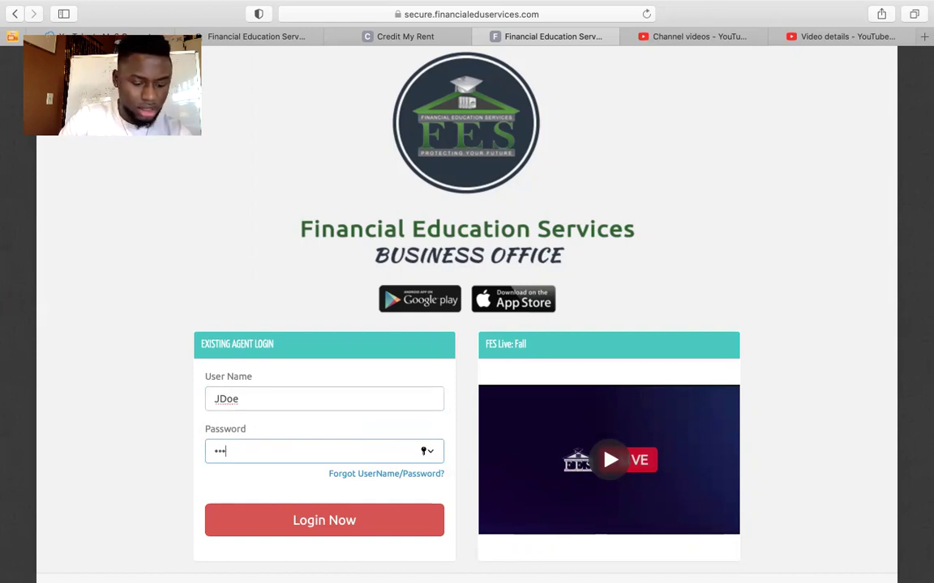
pyautogui.write('••••')
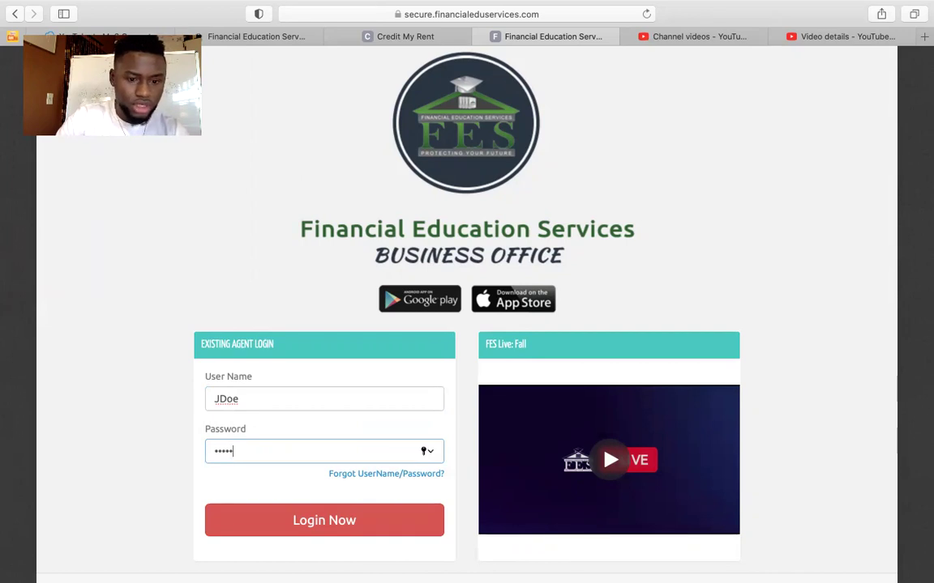
pyautogui.press('BackSpace')
pyautogui.press('BackSpace')
pyautogui.press('BackSpace')
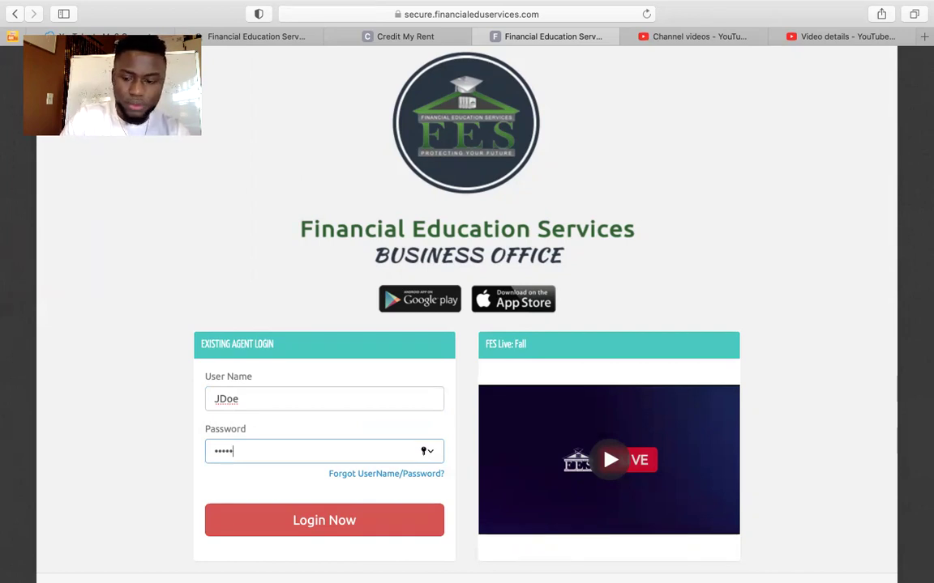
pyautogui.press('BackSpace')
pyautogui.press('BackSpace')
pyautogui.write('••')
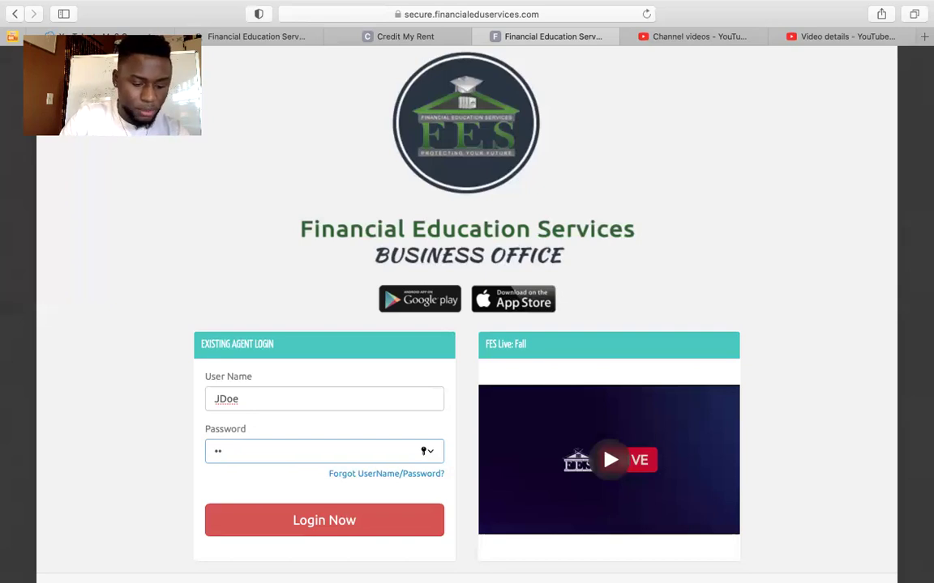
pyautogui.write('••••')
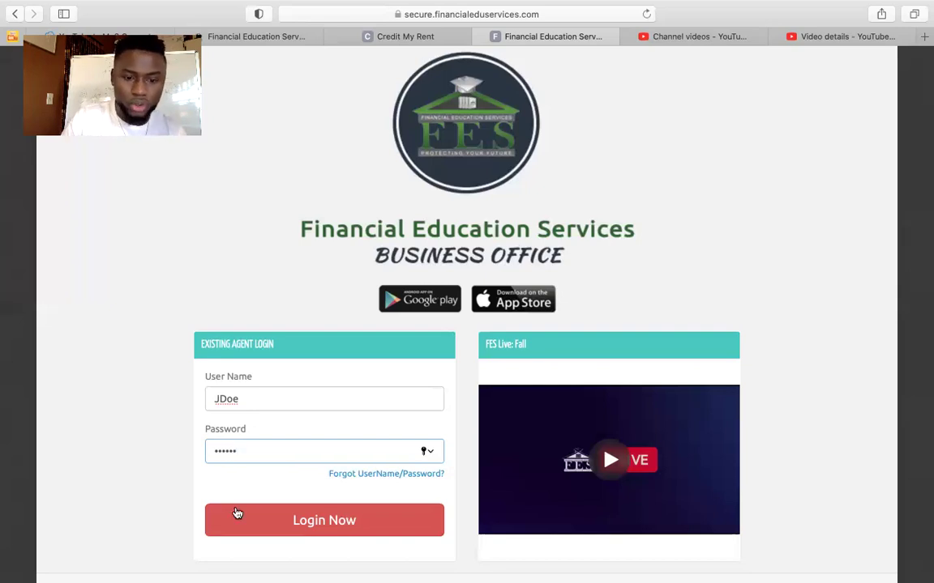
pyautogui.click(253, 539)
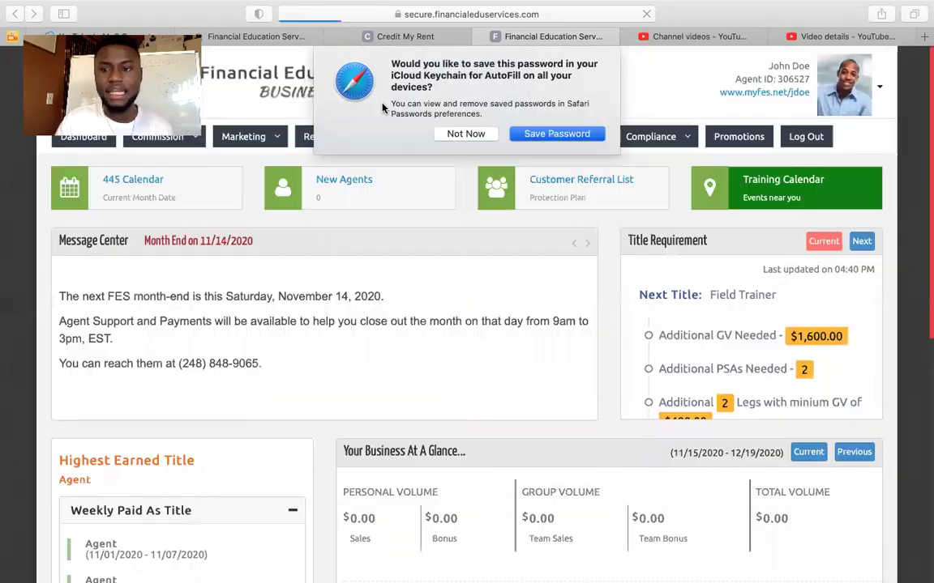
# - Save the login password in Safari and view the Business Office dashboard
pyautogui.click(556, 134)
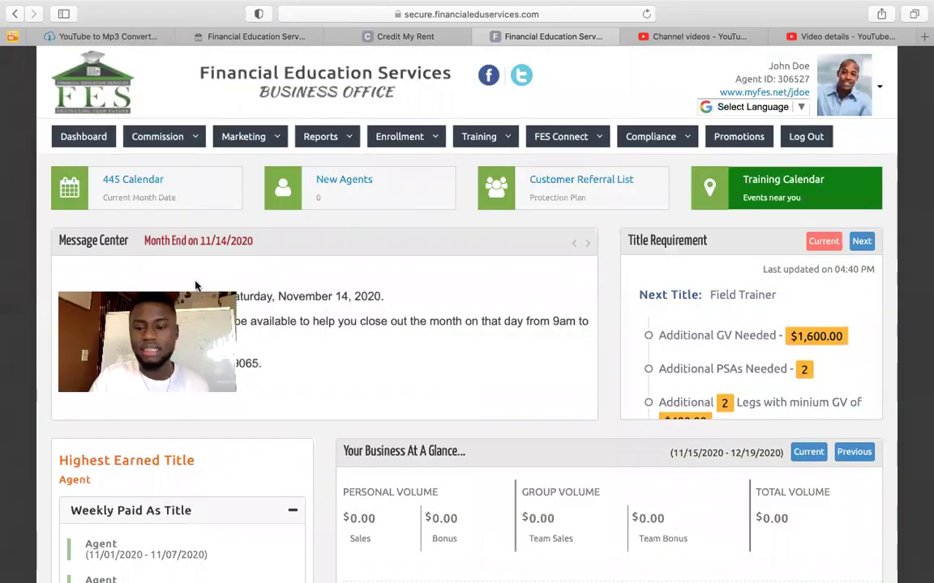
pyautogui.scroll(-2, 806, 285)
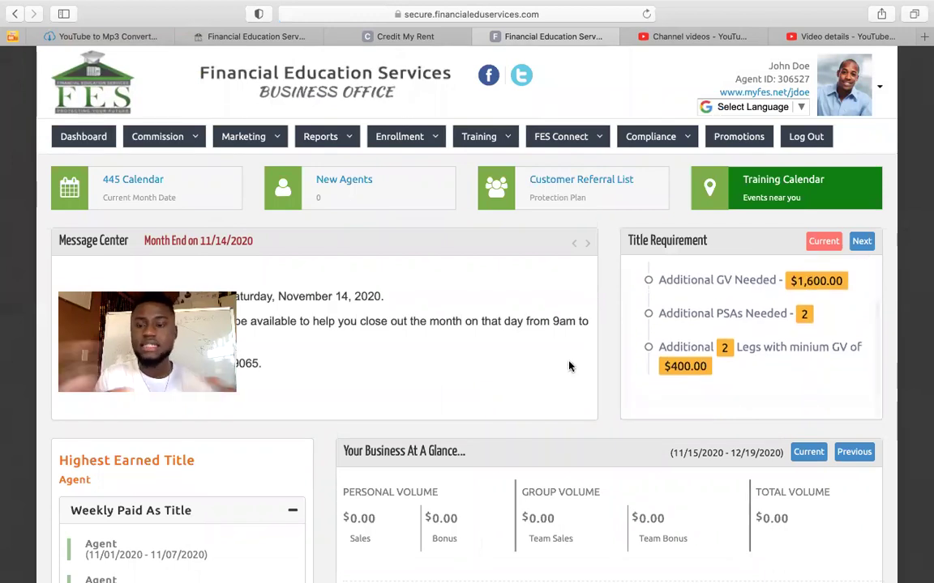
pyautogui.click(737, 140)
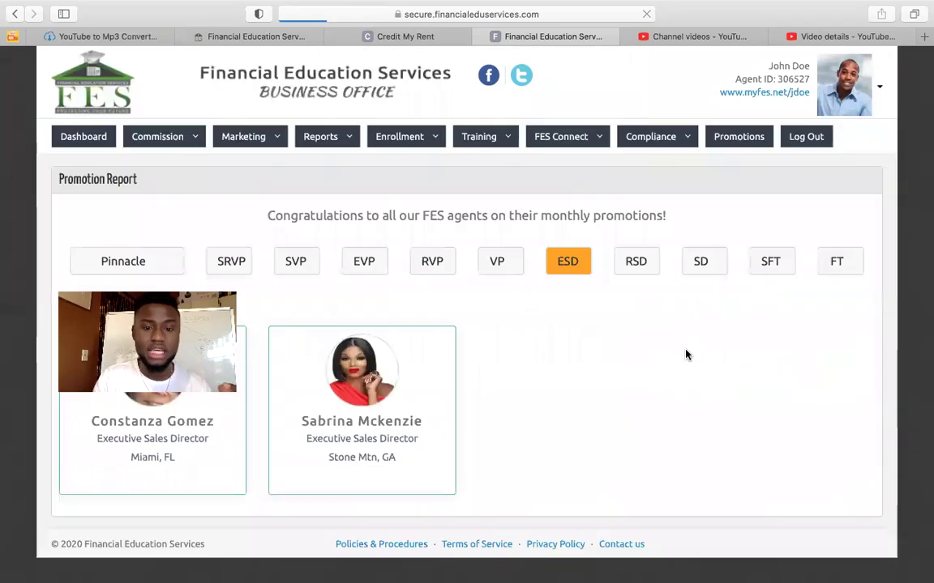
pyautogui.click(579, 266)
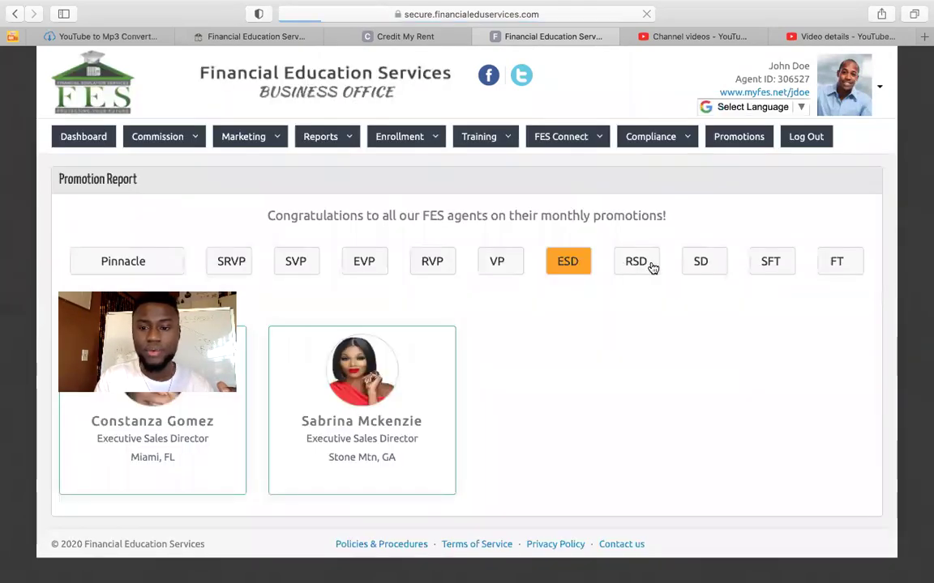
pyautogui.click(651, 265)
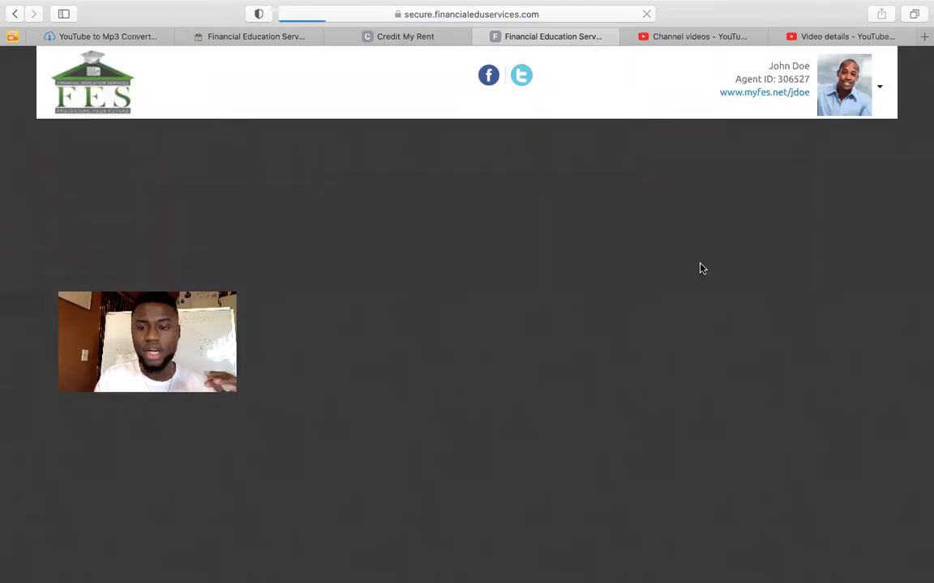
pyautogui.click(701, 266)
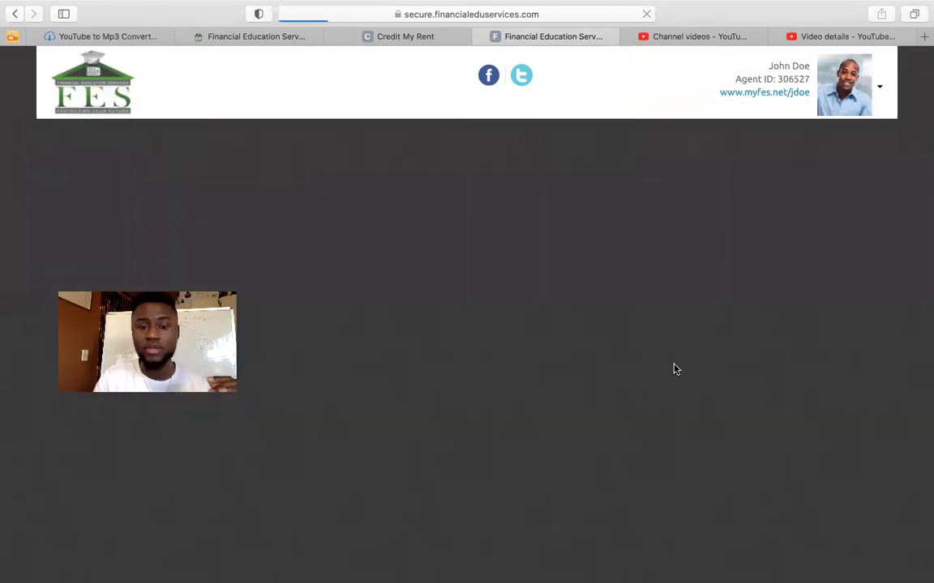
pyautogui.scroll(-10, 673, 370)
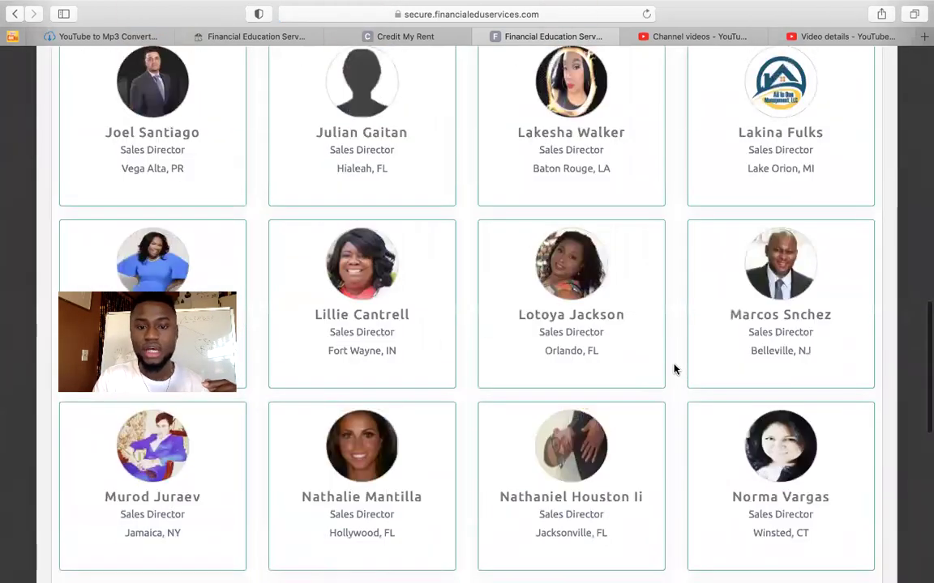
pyautogui.scroll(4, 673, 370)
pyautogui.scroll(8, 674, 370)
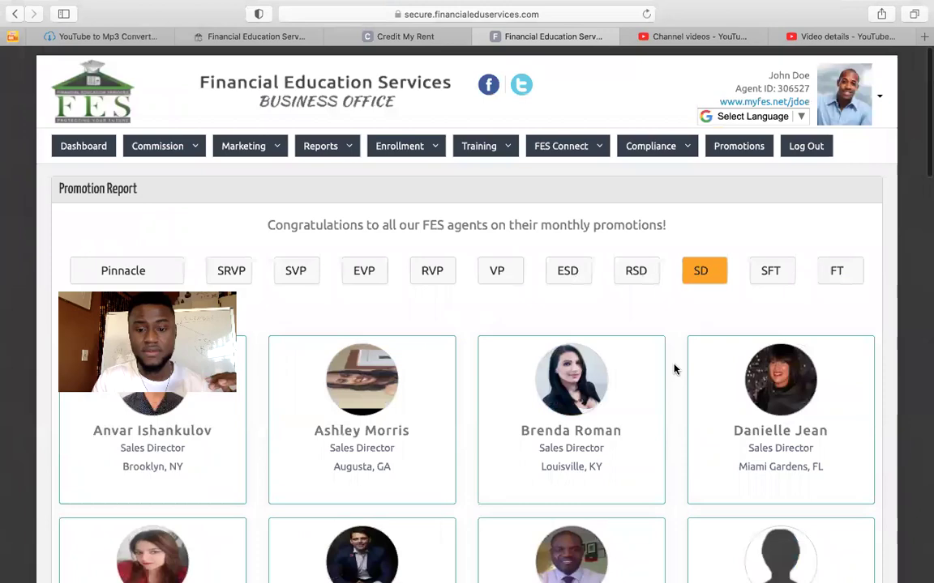
pyautogui.scroll(-10, 674, 370)
pyautogui.scroll(-5, 674, 369)
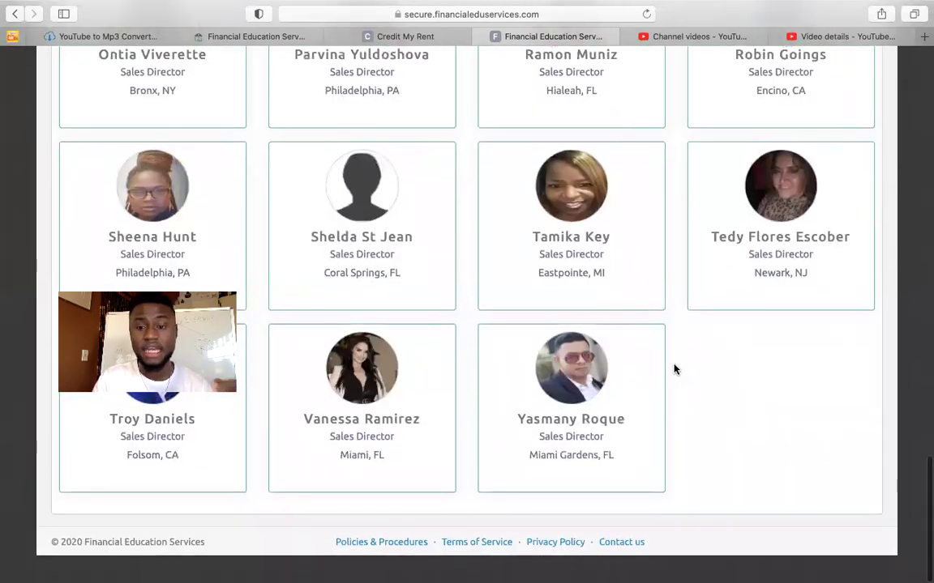
pyautogui.scroll(7, 673, 369)
pyautogui.scroll(6, 674, 370)
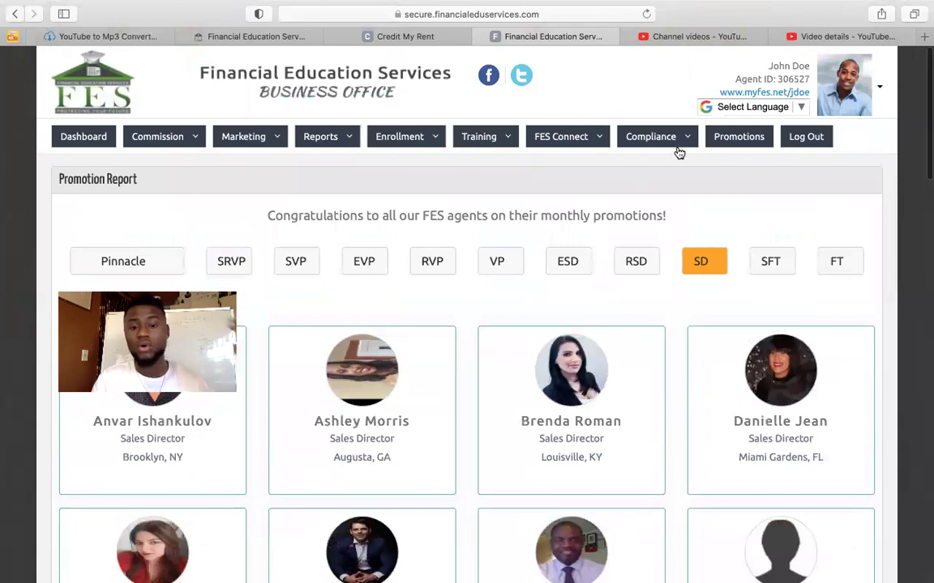
# - Leave the Promotion Report and open Reports > Agent Reports from the Business Office menu bar
pyautogui.moveTo(687, 143)
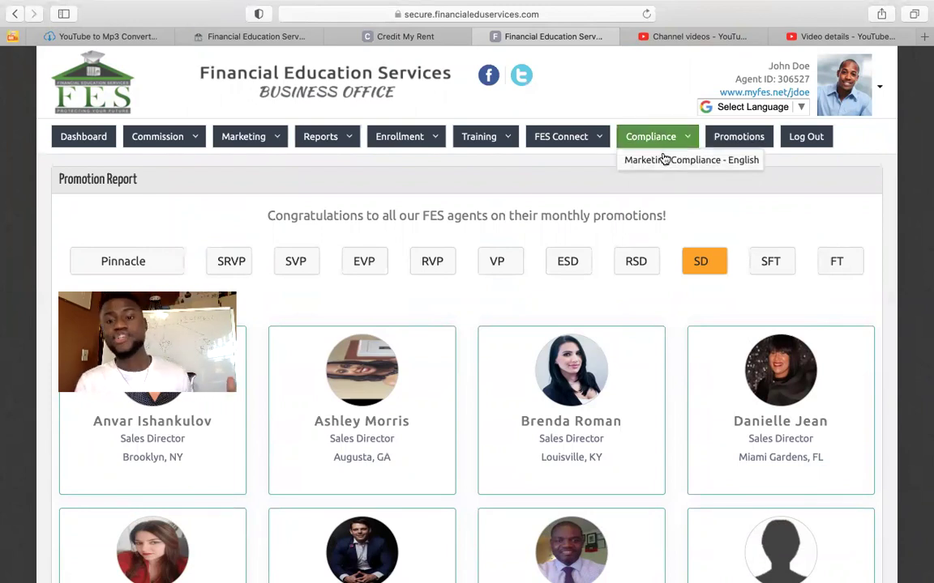
pyautogui.moveTo(593, 138)
pyautogui.moveTo(503, 139)
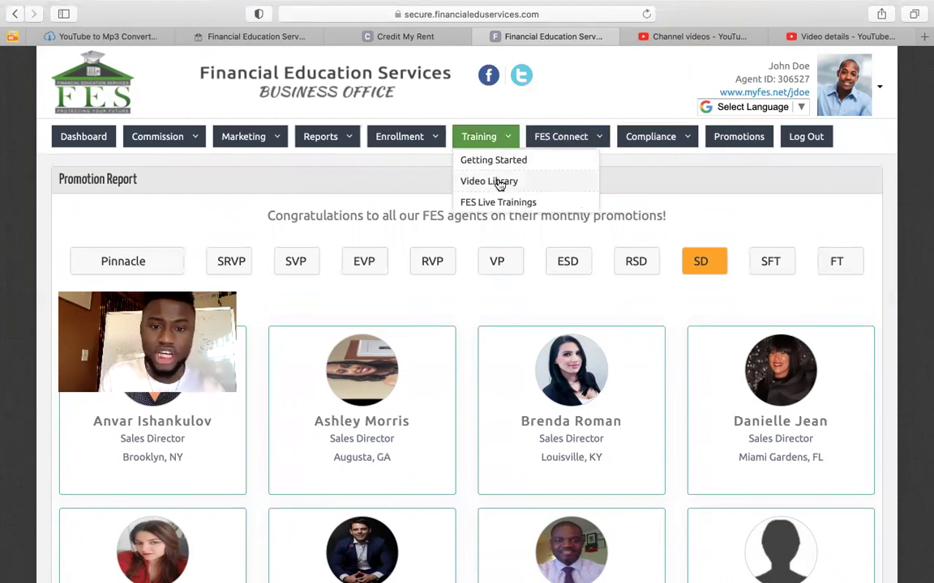
pyautogui.moveTo(424, 143)
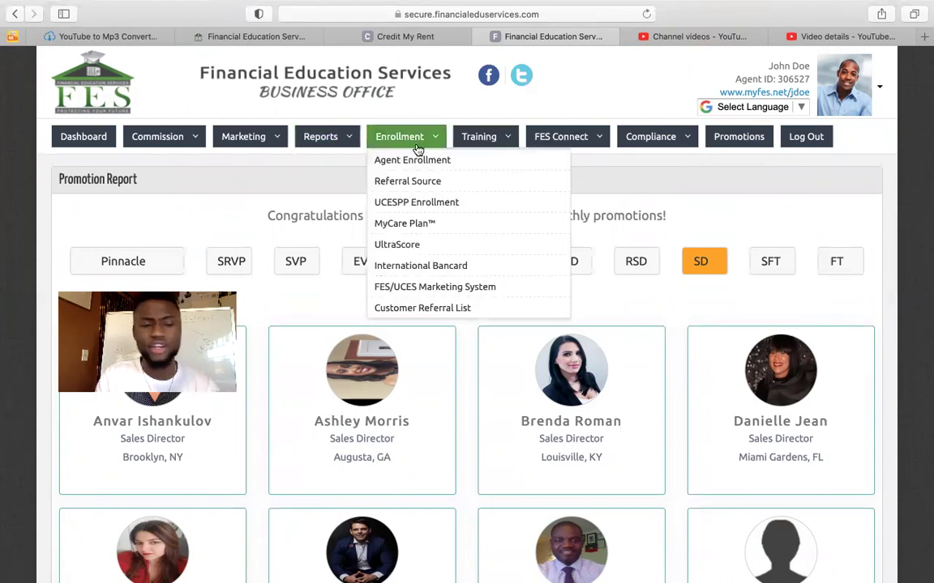
pyautogui.moveTo(341, 144)
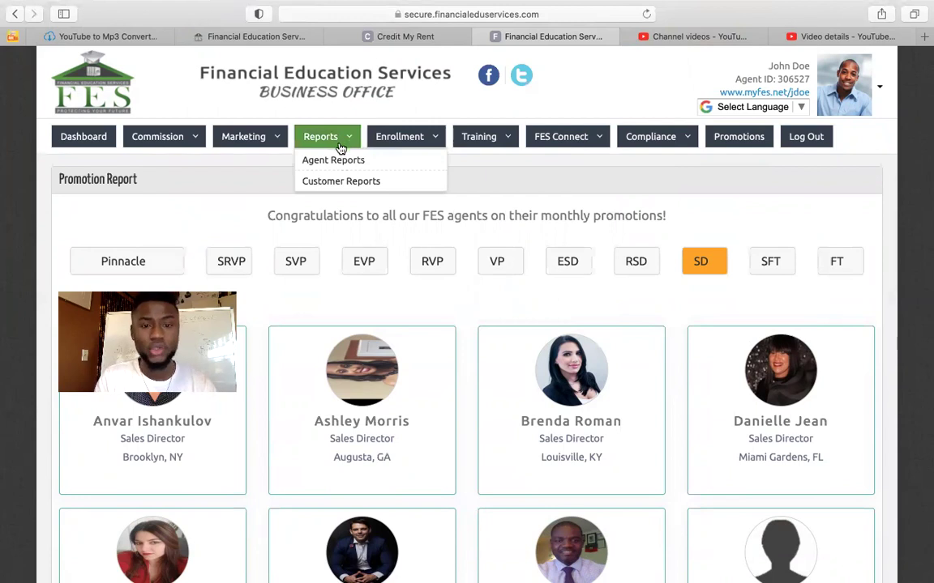
pyautogui.click(340, 165)
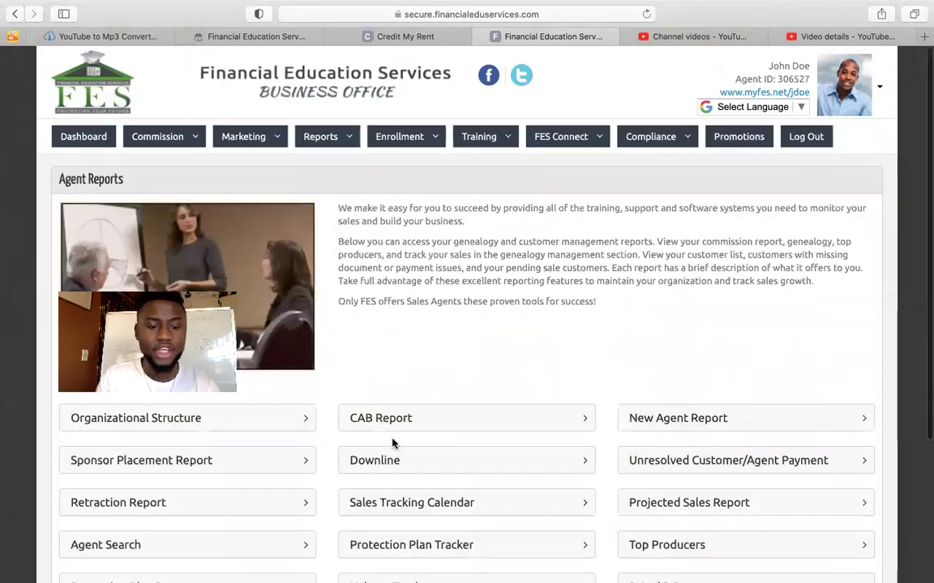
# - Review the Agent Reports list from Organizational Structure down to Protection Plan Plus Report, then open the Reports menu
pyautogui.scroll(-1, 391, 442)
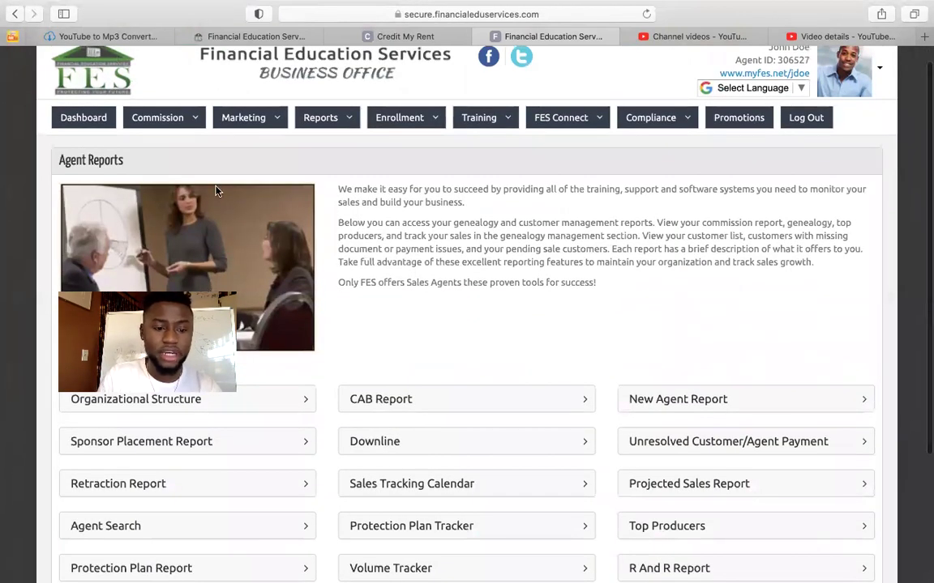
pyautogui.scroll(-2, 198, 534)
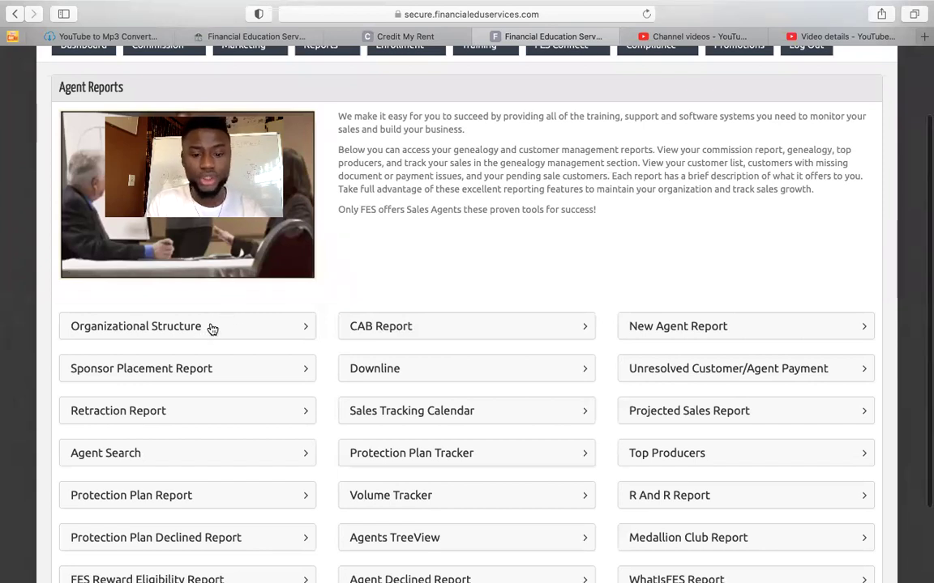
pyautogui.scroll(-3, 208, 334)
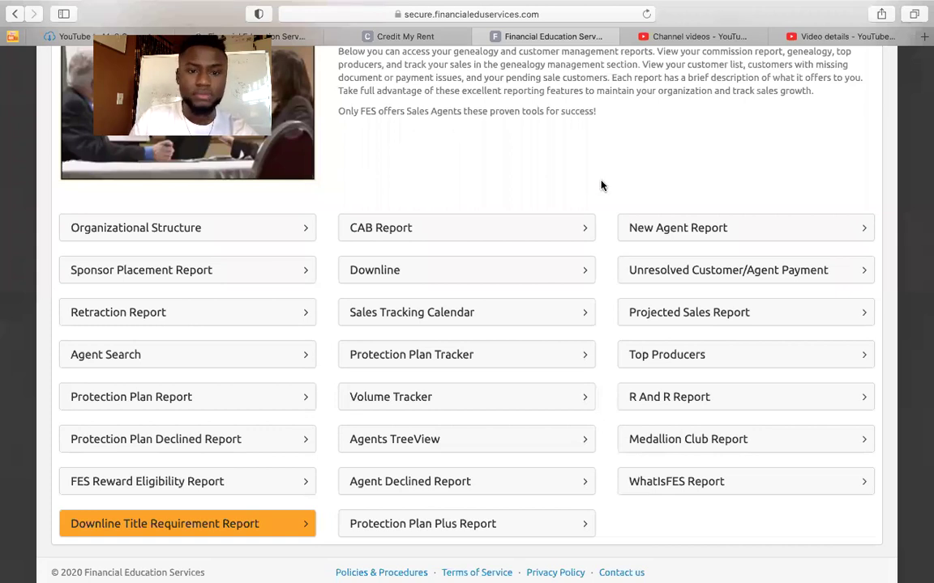
pyautogui.scroll(5, 369, 168)
pyautogui.scroll(-1, 369, 169)
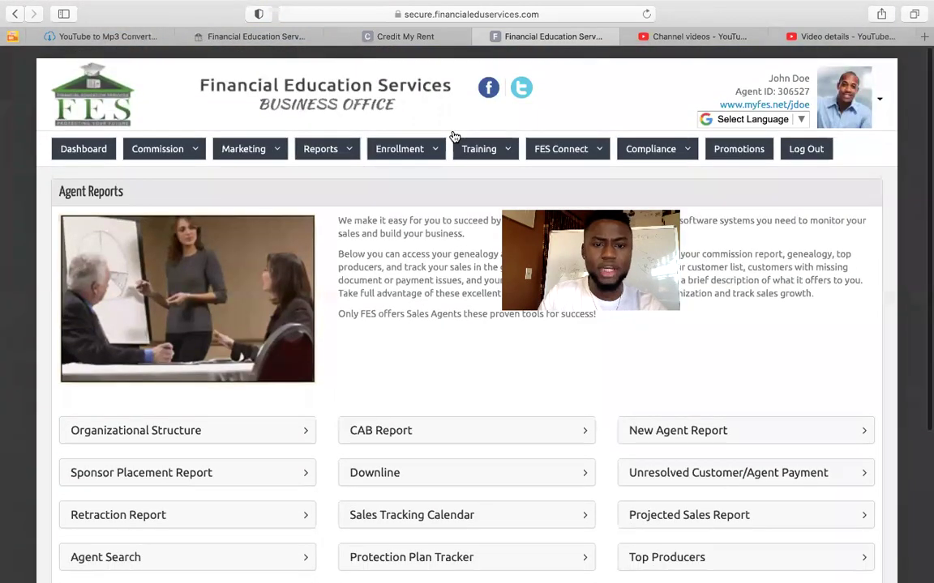
pyautogui.click(320, 143)
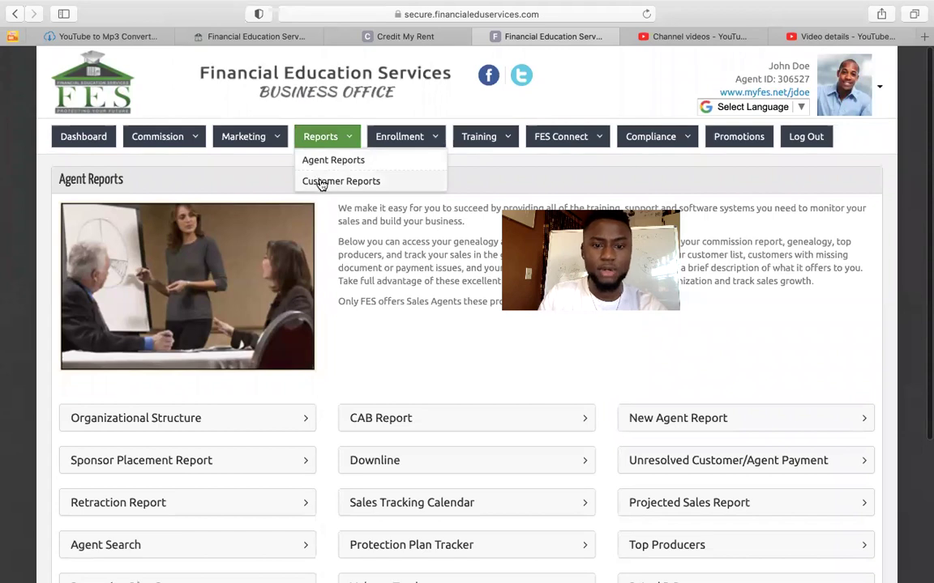
# - Open Reports > Customer Reports to reach the Customer Management page
pyautogui.click(324, 182)
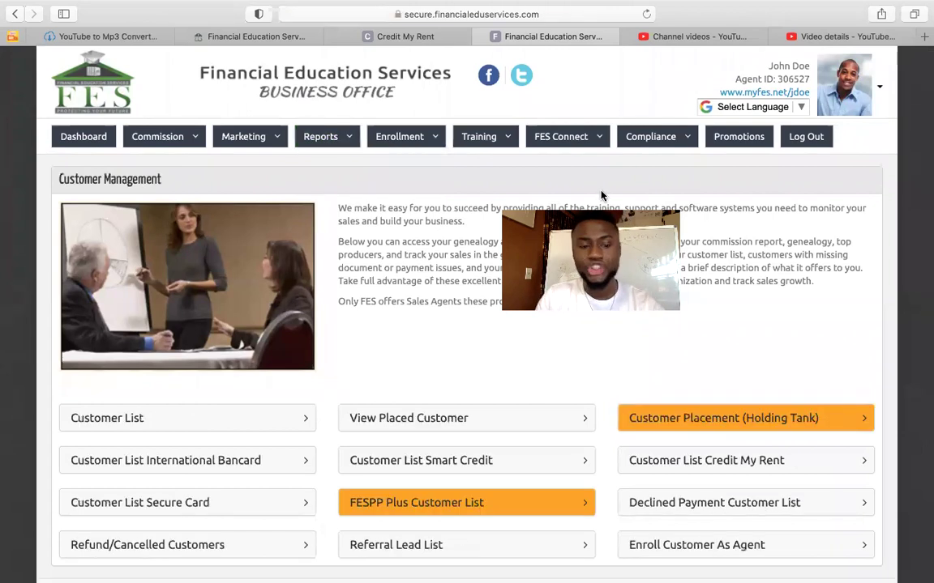
pyautogui.click(479, 137)
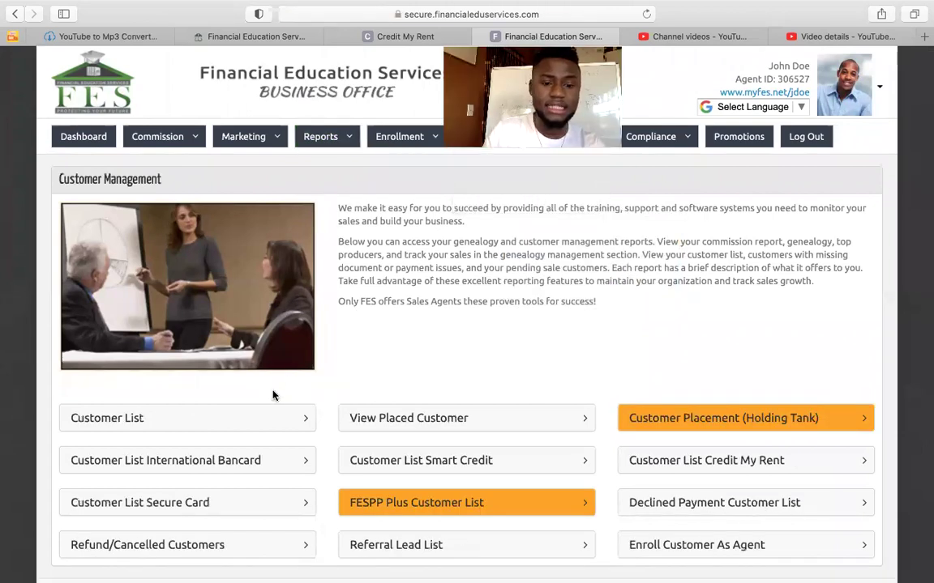
pyautogui.scroll(-1, 256, 412)
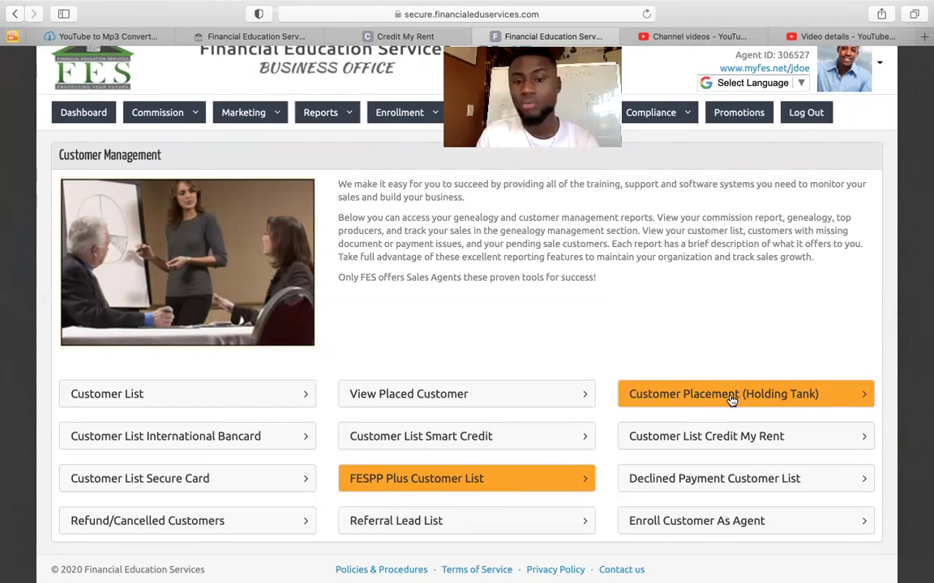
# - View the Enroll Customer As Agent report, then return to Customer Management
pyautogui.click(697, 523)
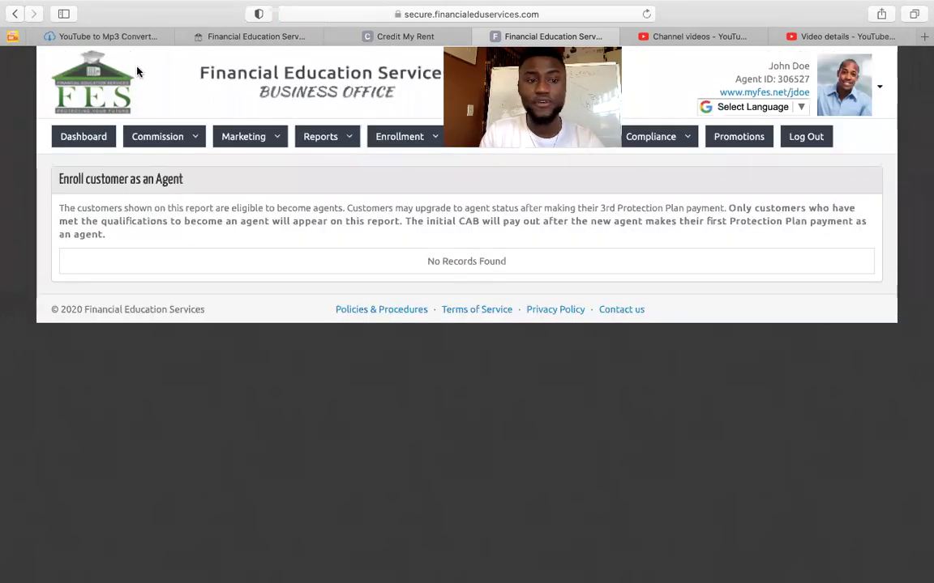
pyautogui.click(15, 14)
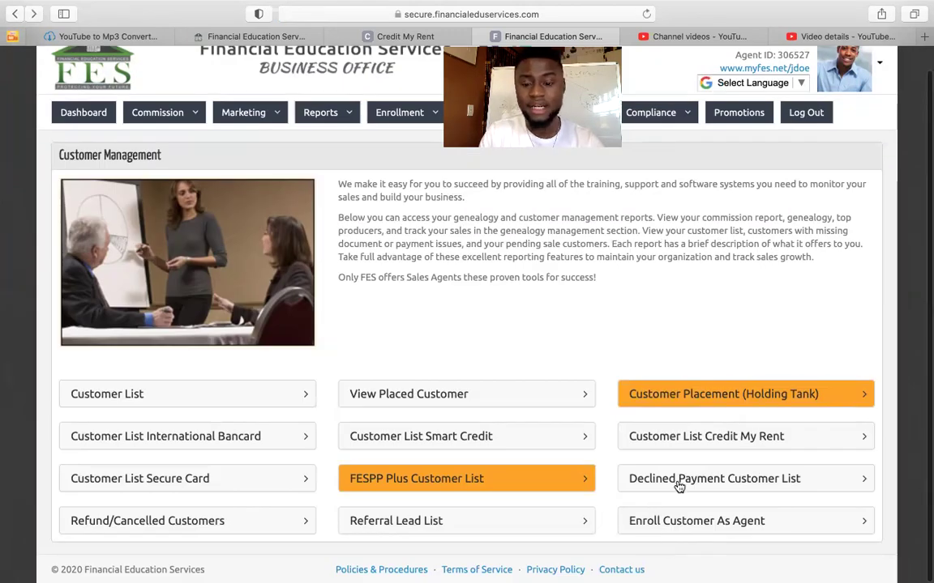
pyautogui.scroll(1, 660, 477)
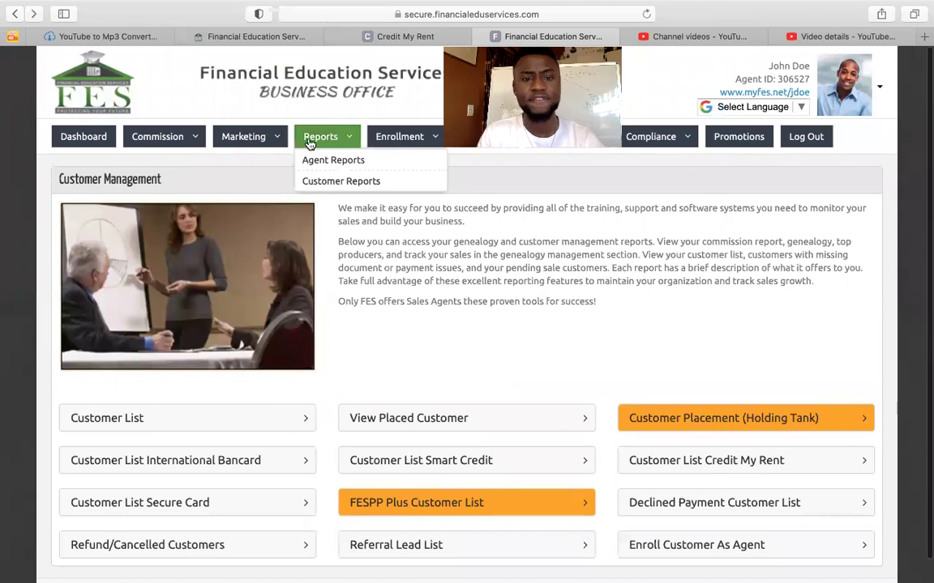
pyautogui.moveTo(273, 139)
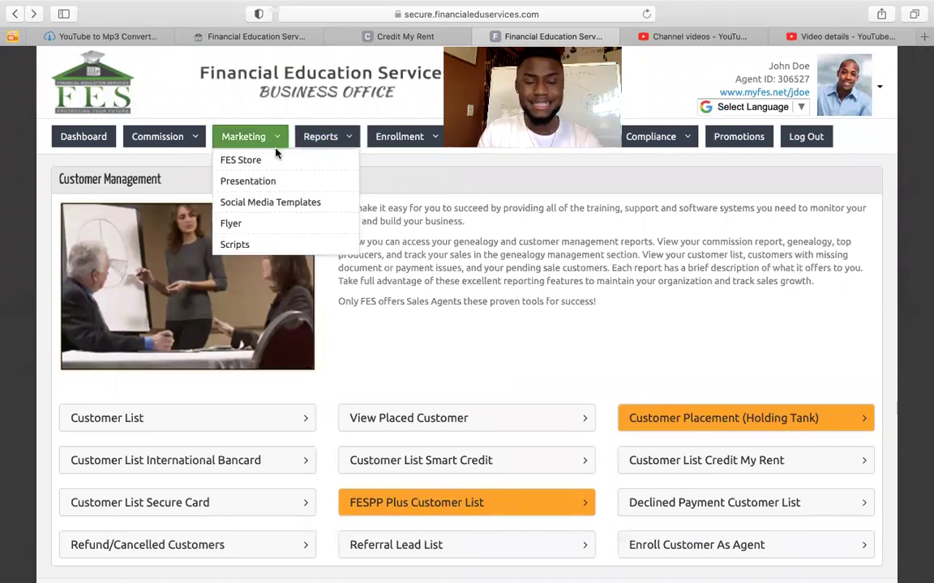
# - Open Marketing > Social Media Templates and browse the Agent - English templates, Template 53 down to Template 1
pyautogui.click(271, 203)
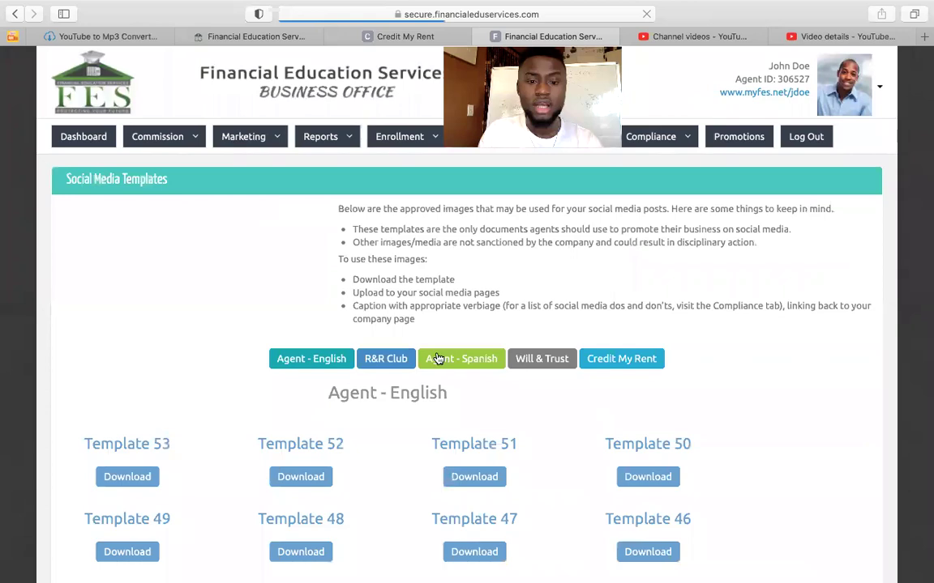
pyautogui.scroll(-5, 435, 358)
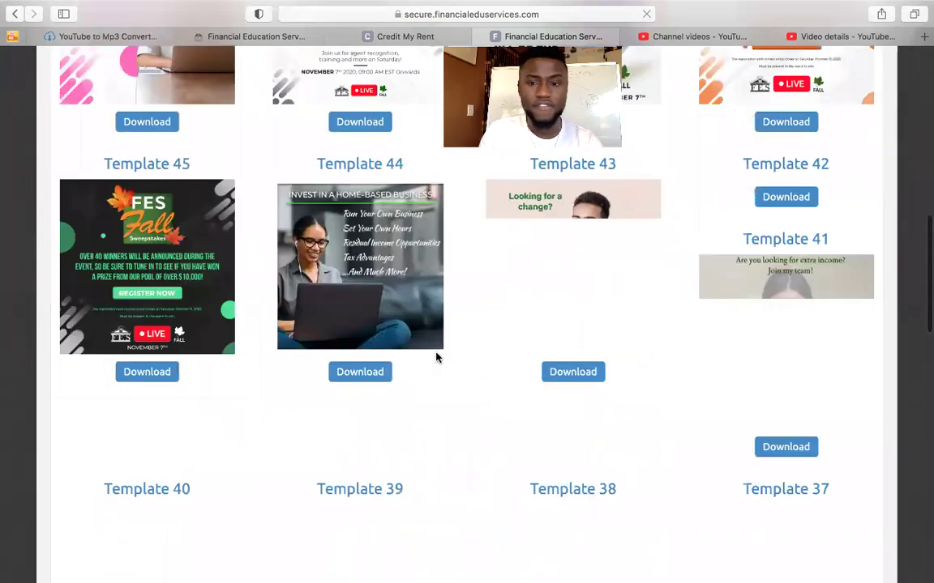
pyautogui.scroll(-10, 435, 359)
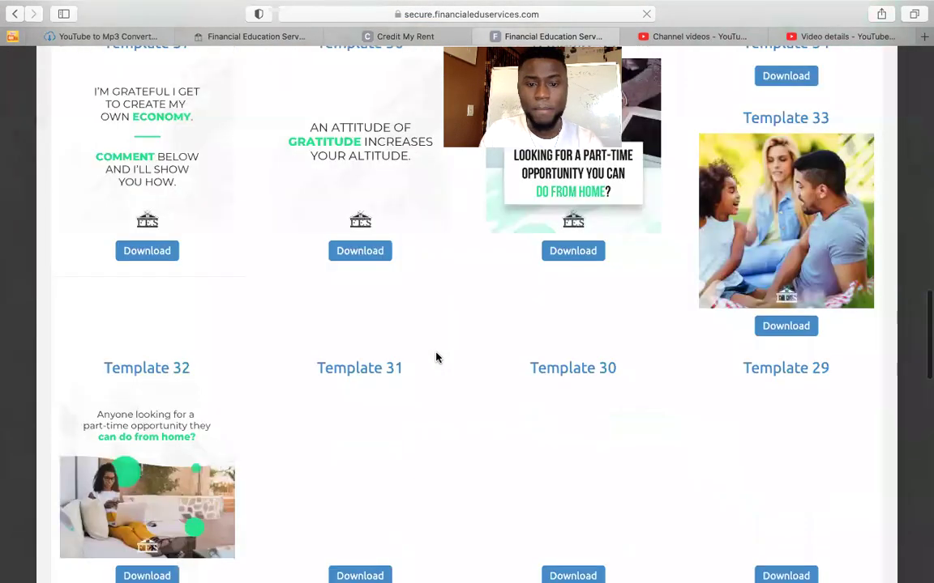
pyautogui.scroll(-10, 436, 357)
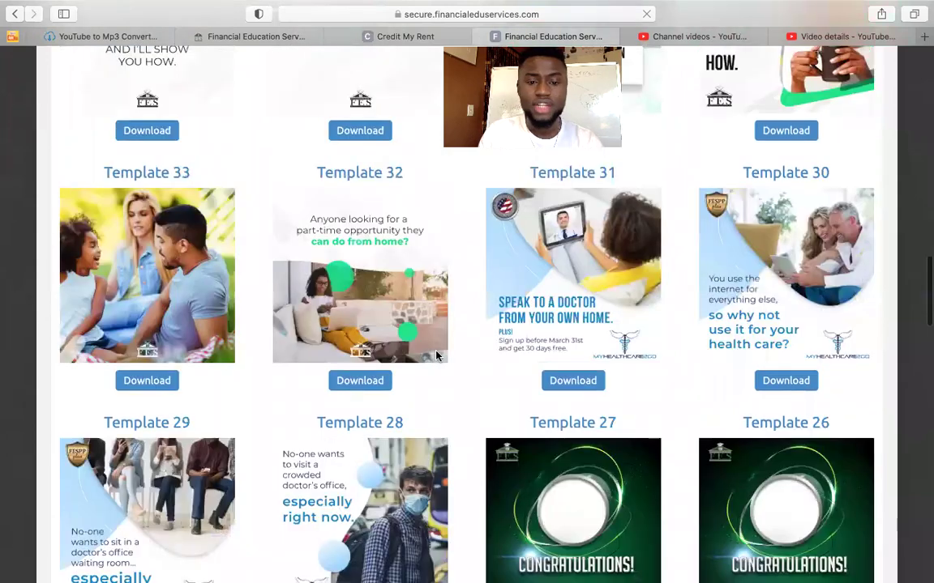
pyautogui.scroll(-15, 436, 356)
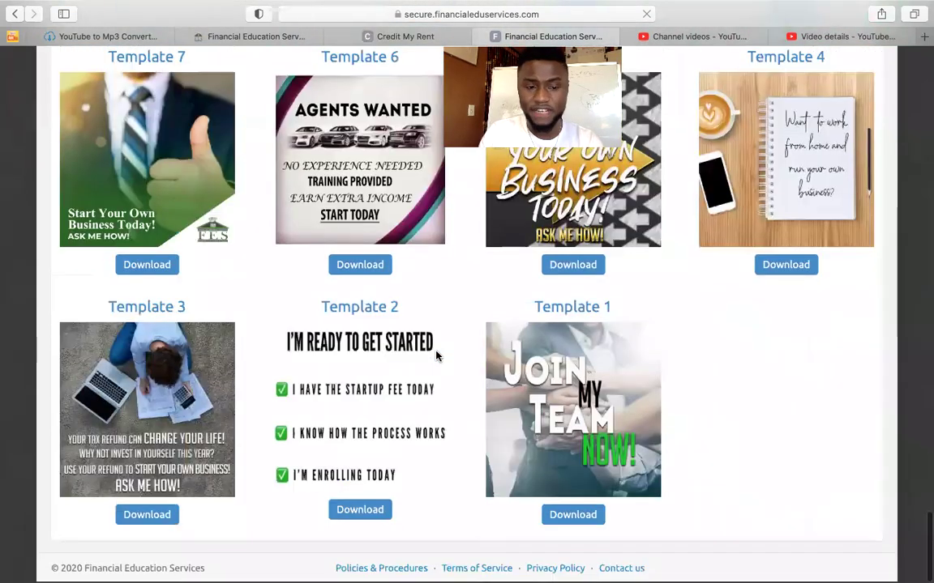
pyautogui.scroll(2, 436, 355)
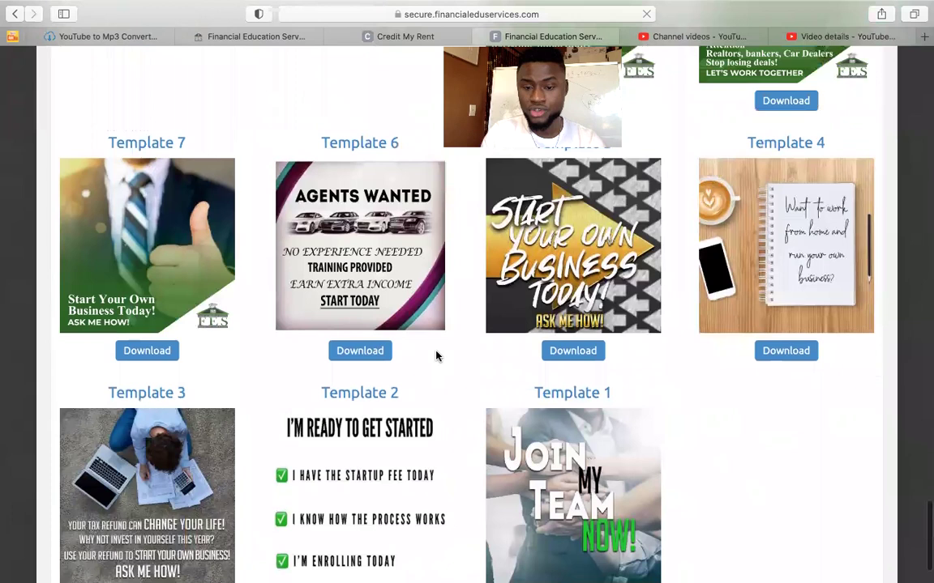